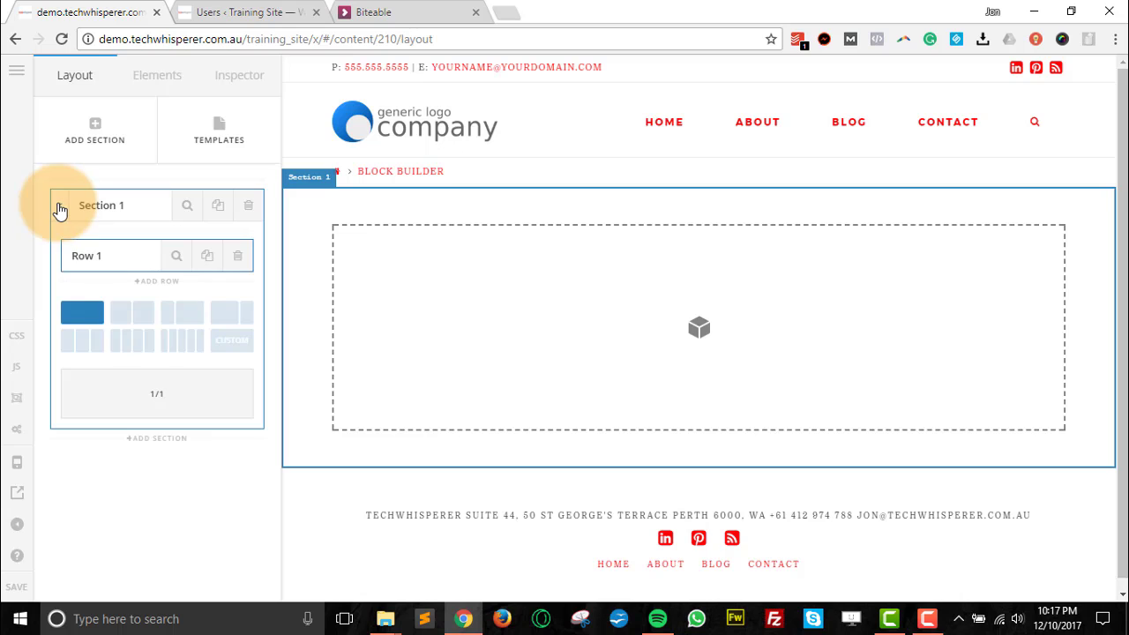
Split Row 1 into three equal columns and place a Classic Card element in the first column
click(83, 344)
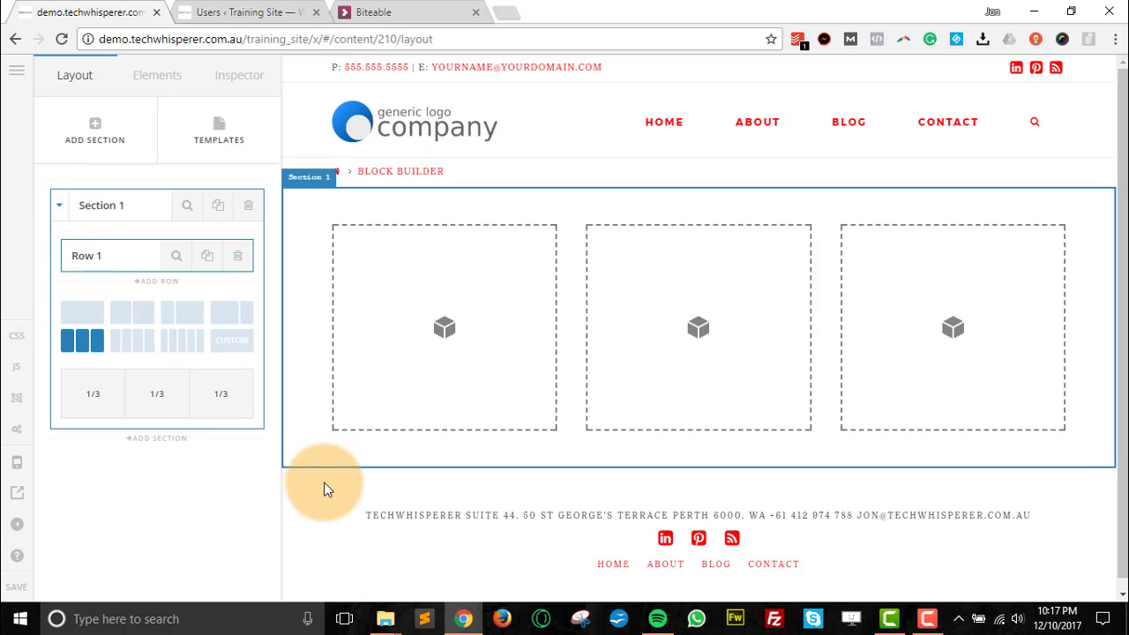
click(170, 80)
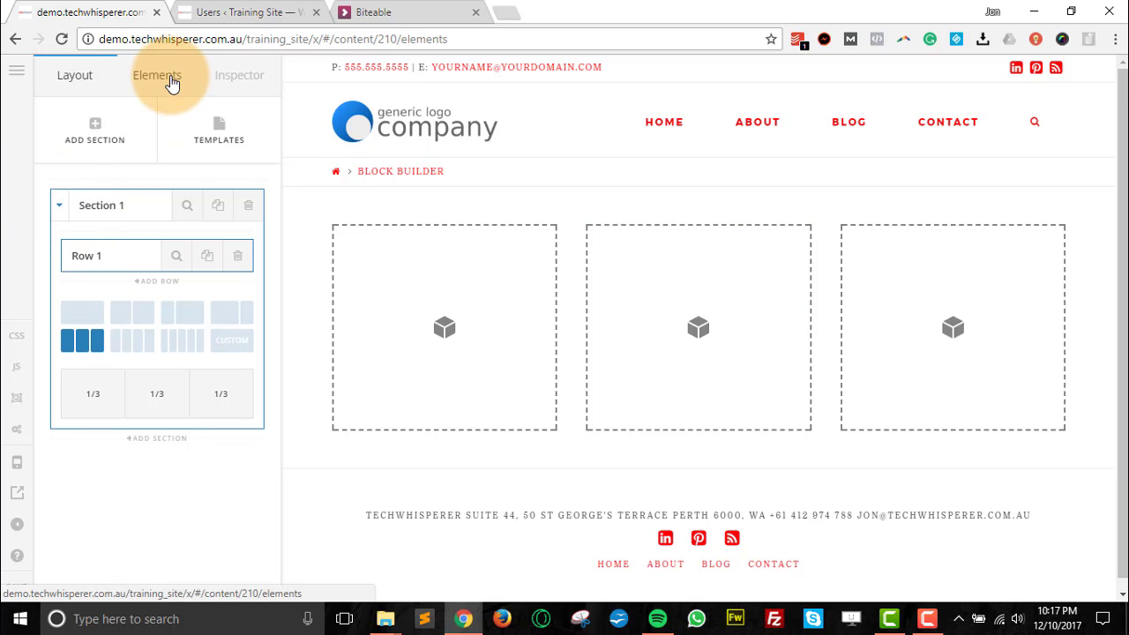
text(c)
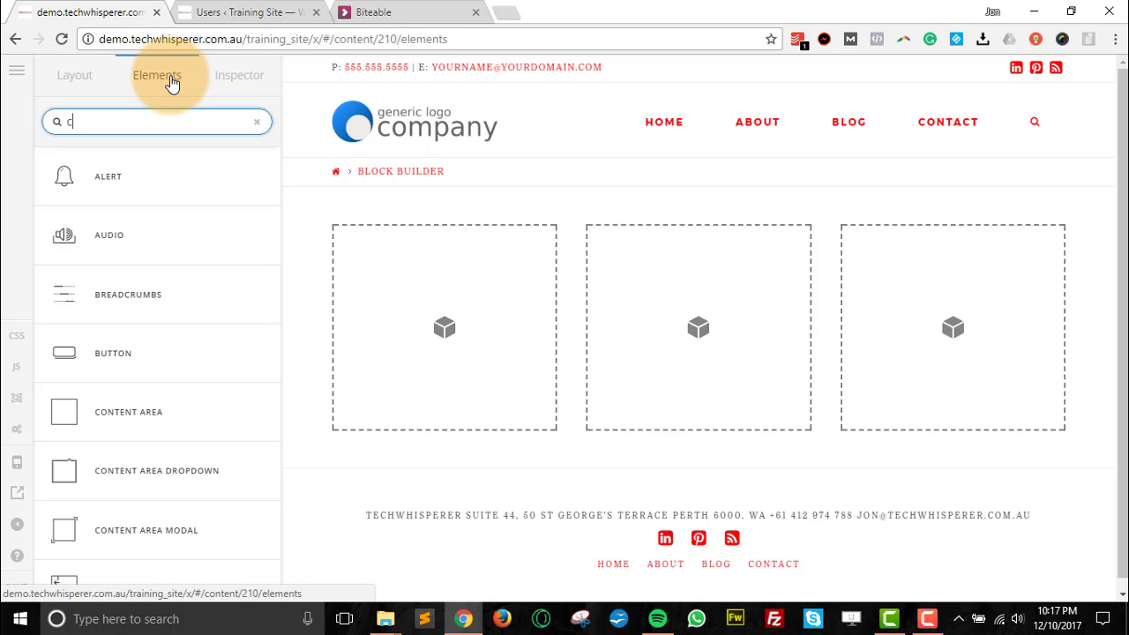
text(lassic card)
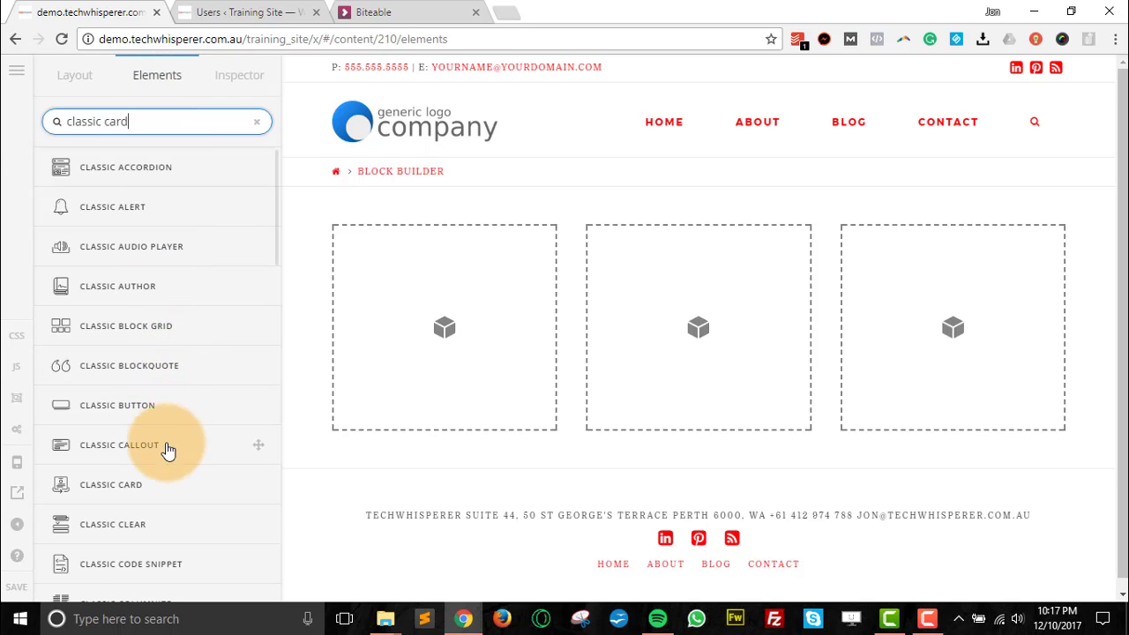
drag(130, 497, 441, 265)
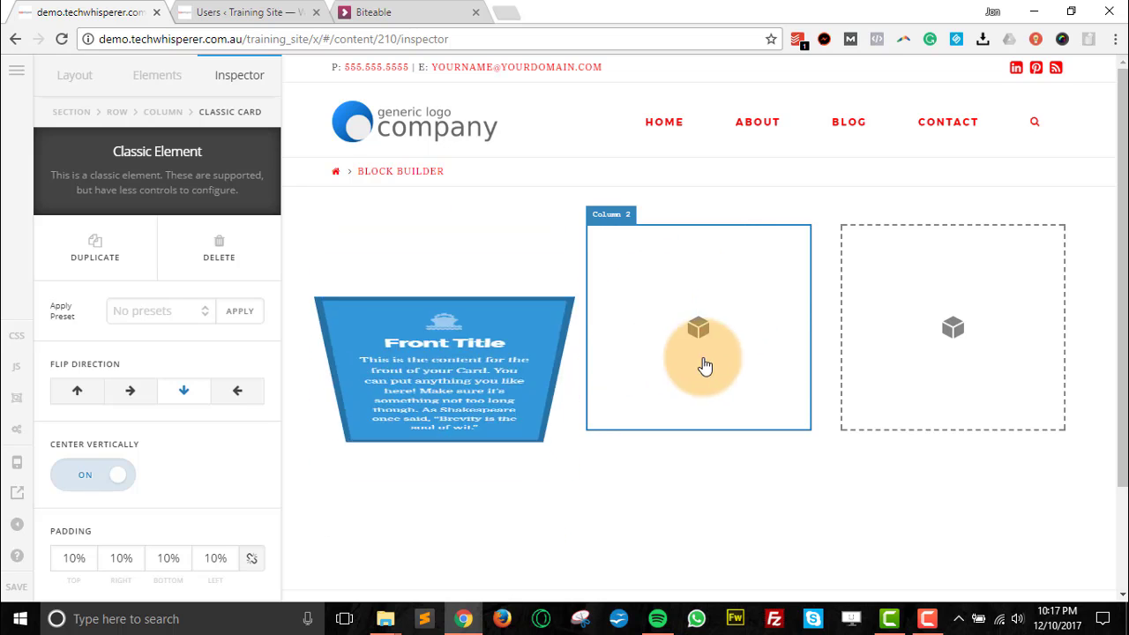
click(637, 374)
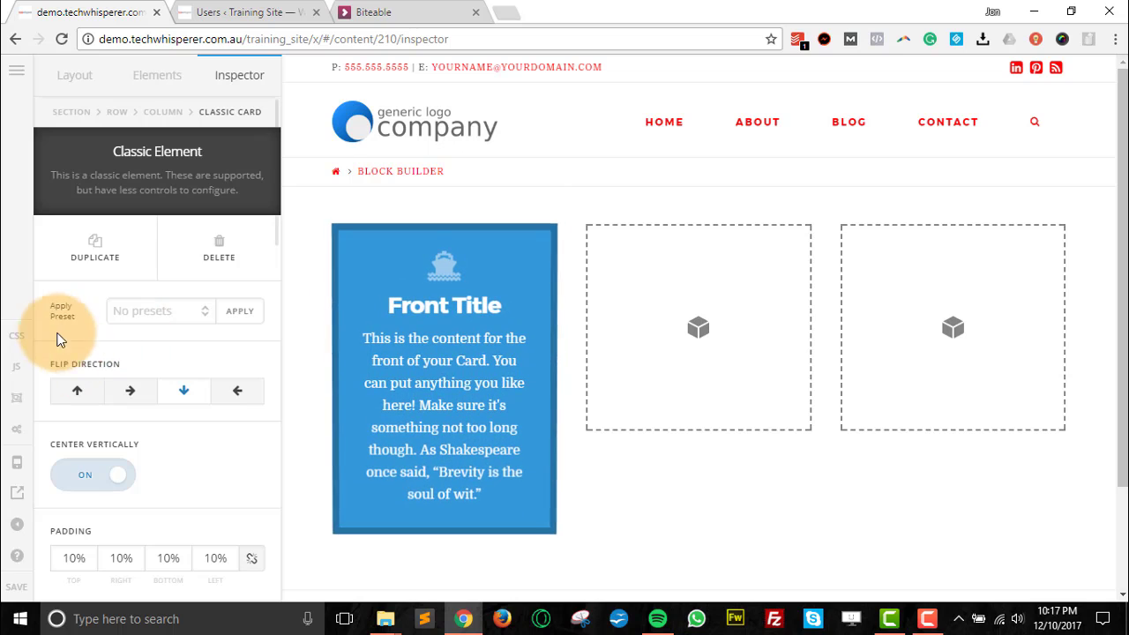
Try the right flip direction on the card and set its flip direction to left
scroll(55, 333, down, 2)
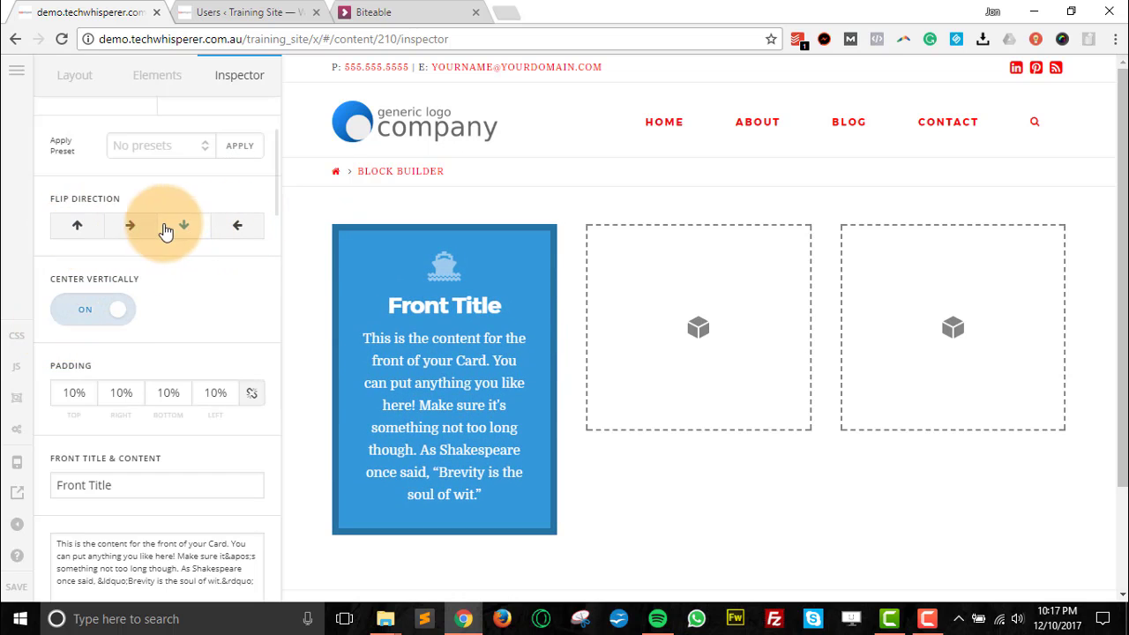
click(135, 226)
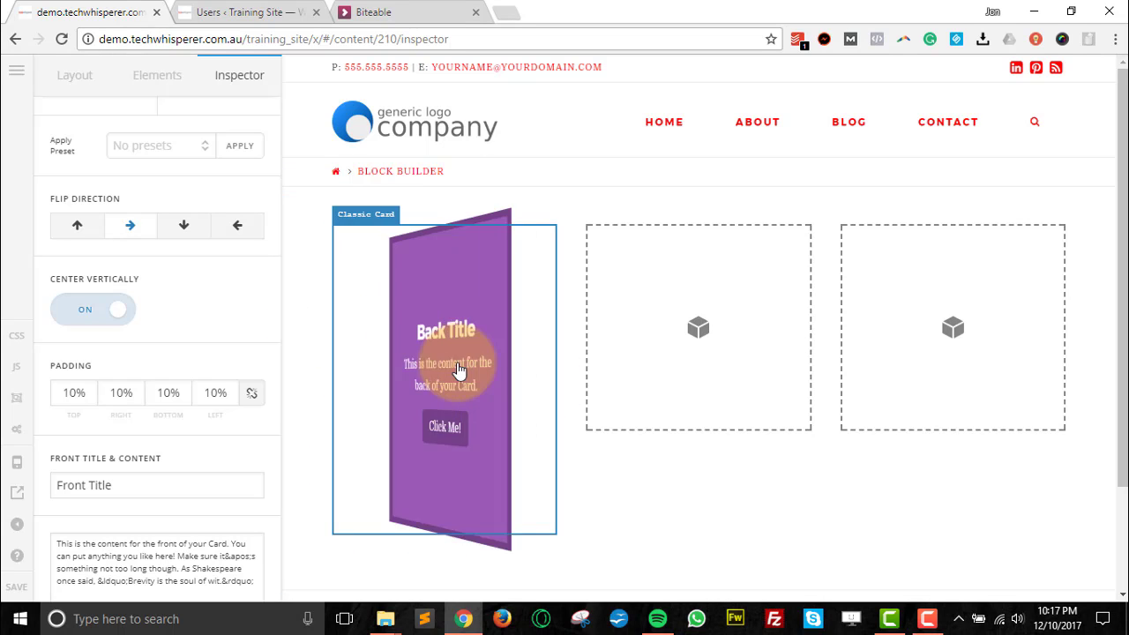
click(238, 228)
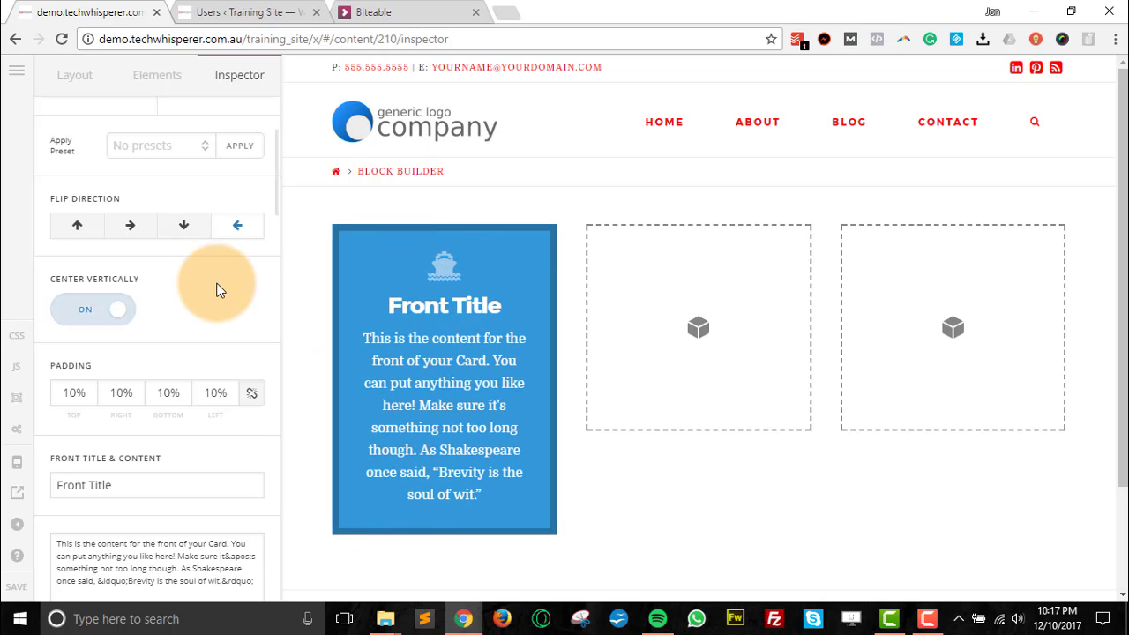
Turn the card's vertical centering off, preview the flip, and turn the centering back on
click(118, 319)
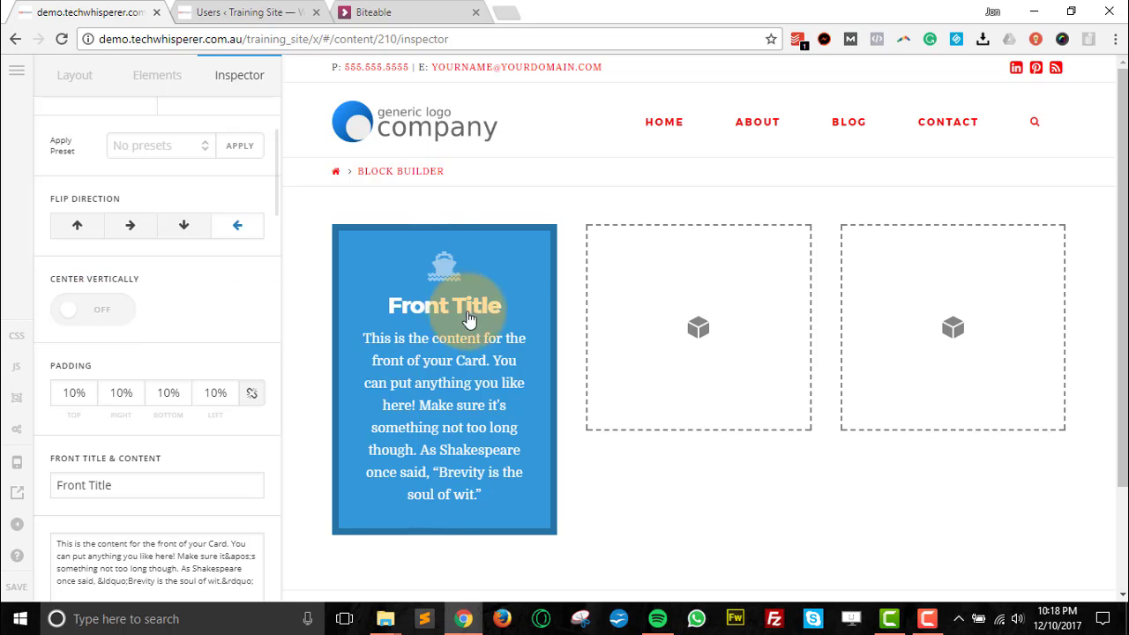
mouse_move(458, 341)
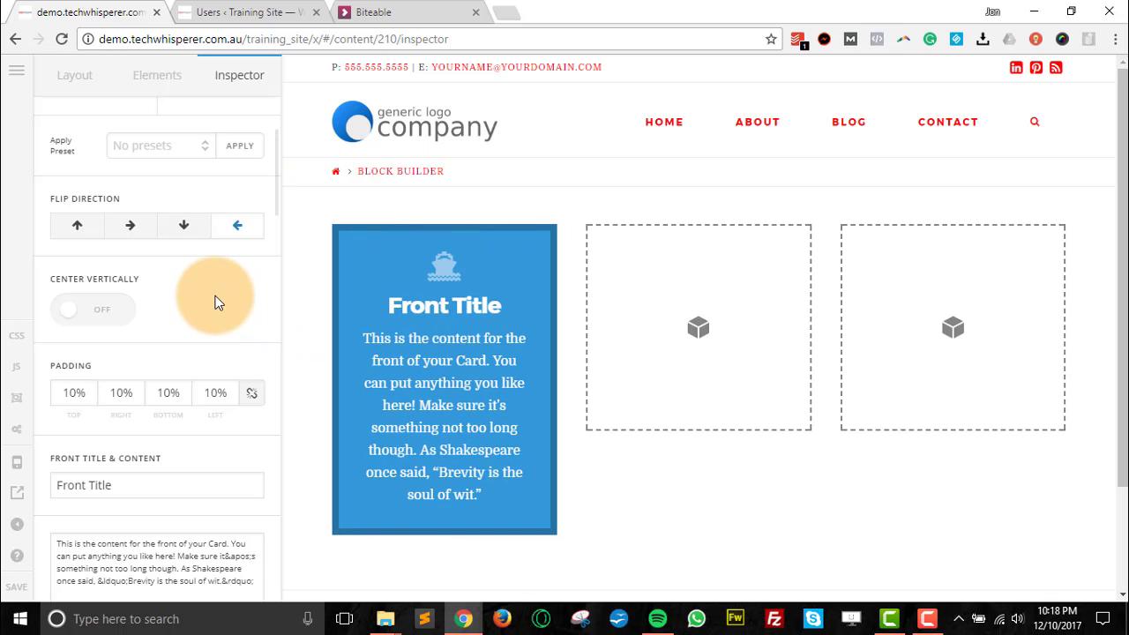
mouse_move(433, 324)
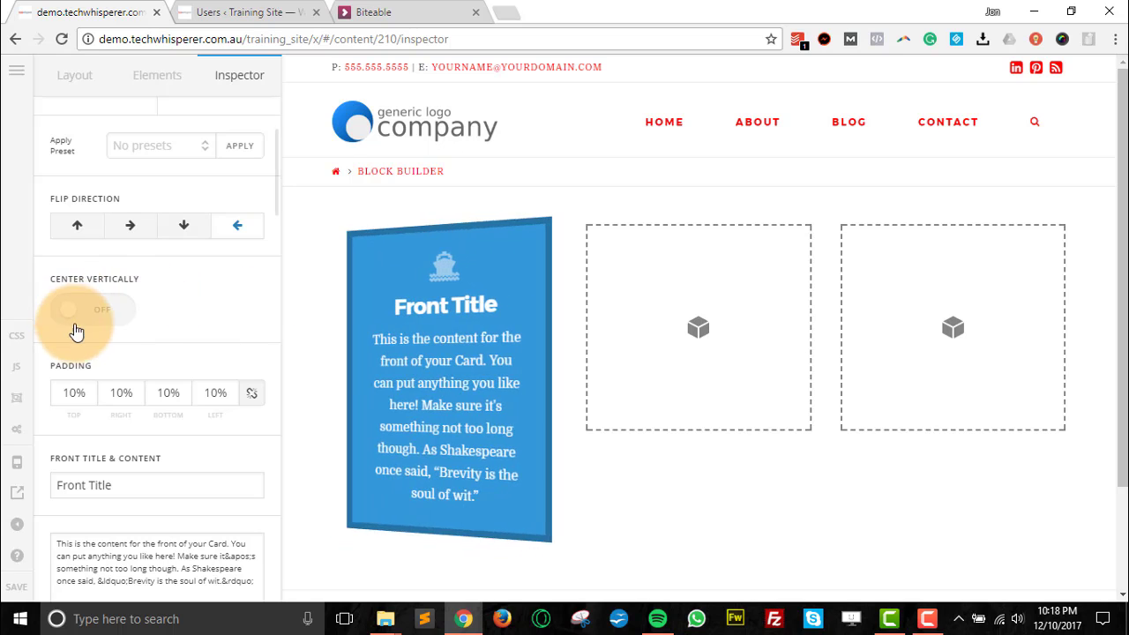
click(80, 313)
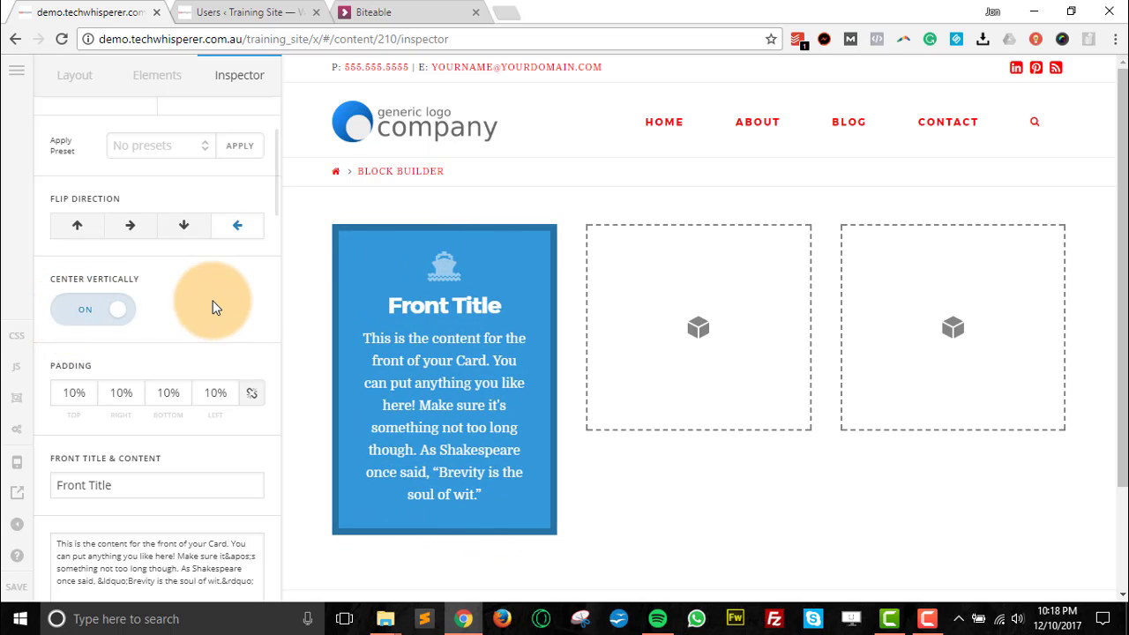
mouse_move(451, 328)
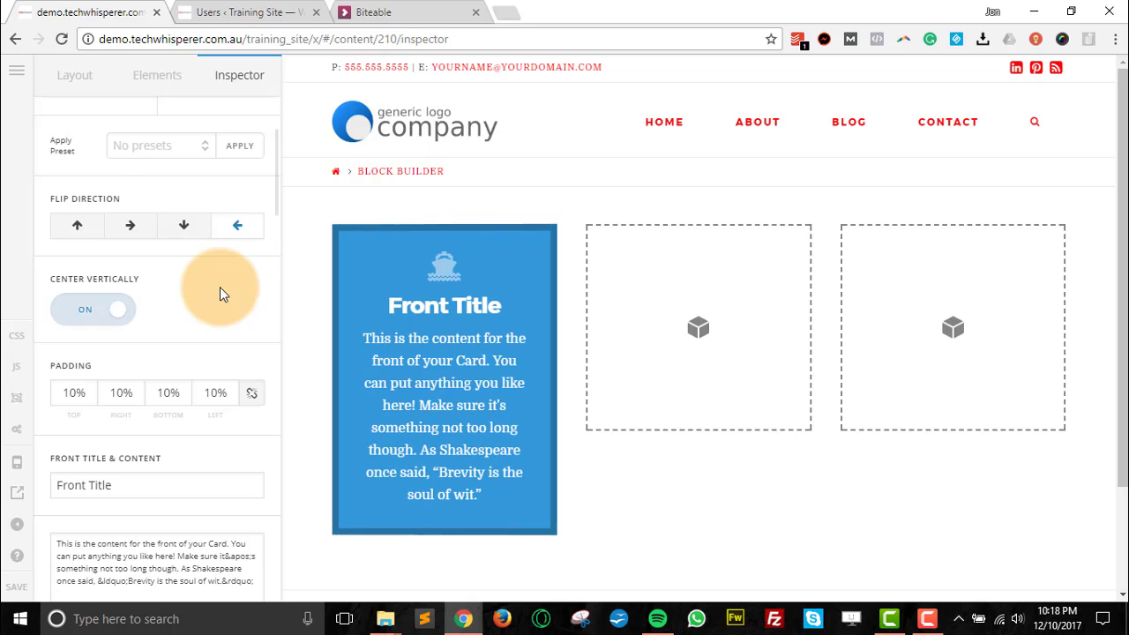
Try a right padding of 1% on the card and restore it to 10%
scroll(159, 247, down, 2)
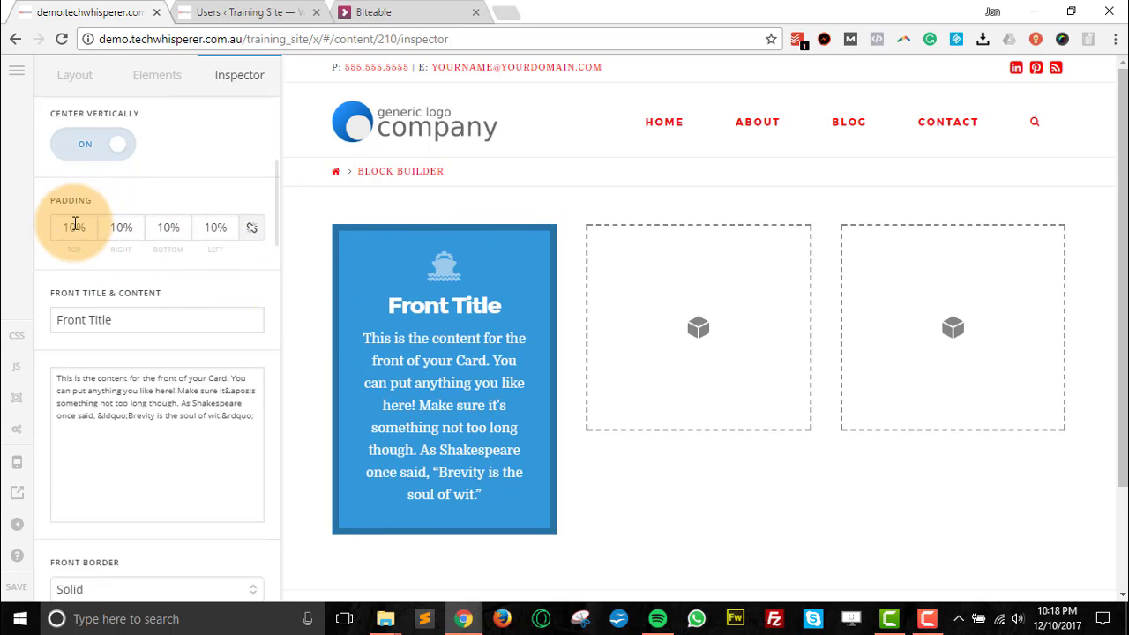
mouse_move(350, 262)
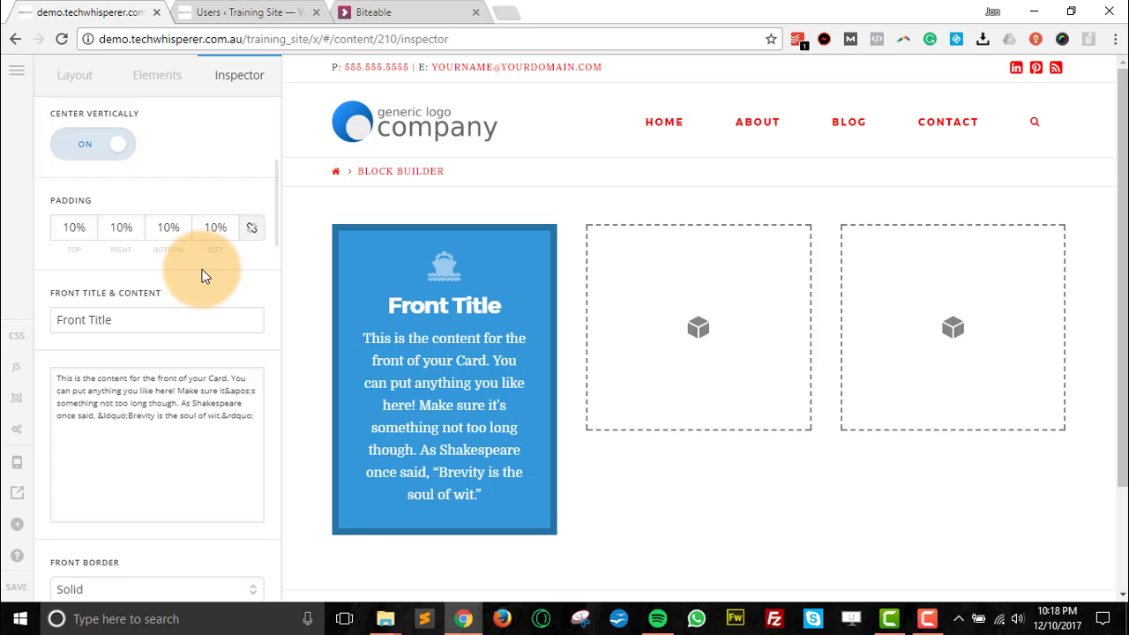
click(122, 231)
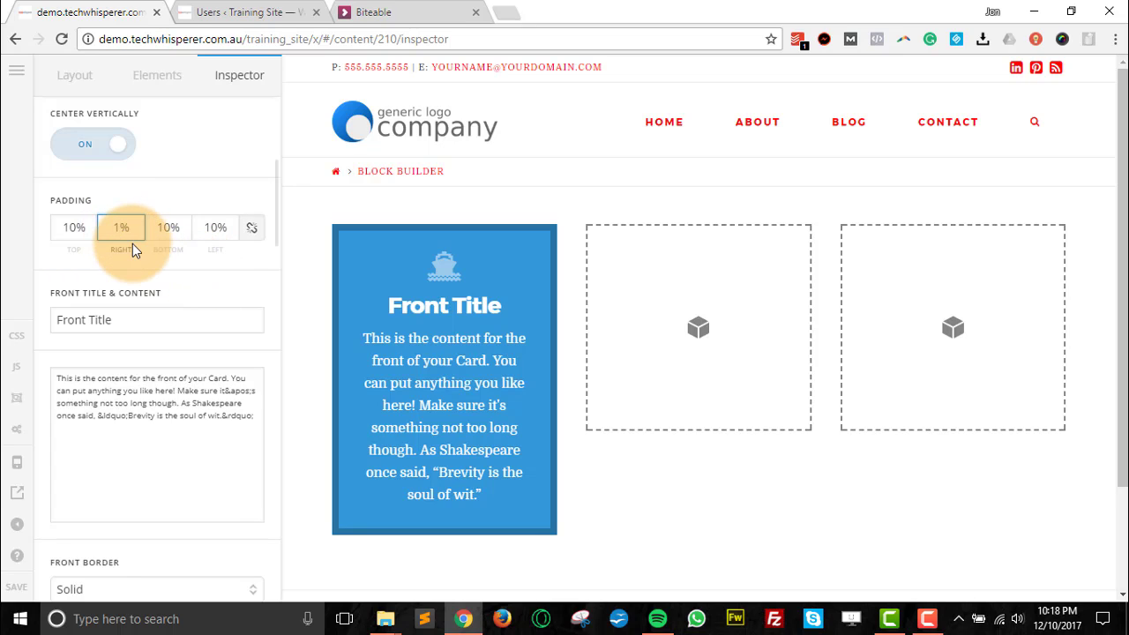
click(143, 265)
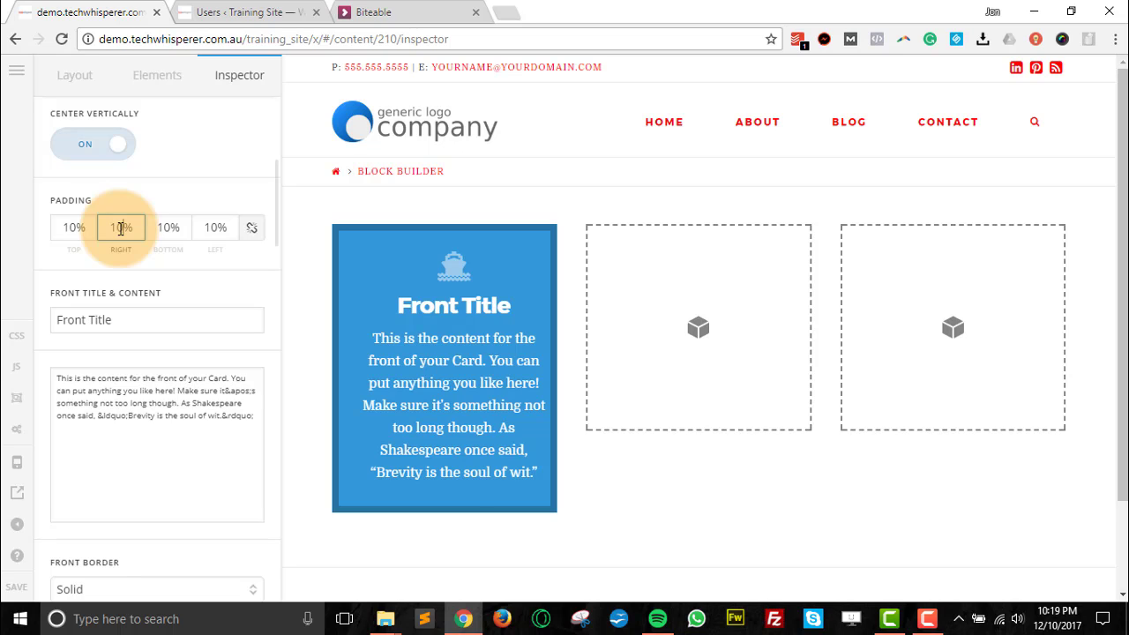
click(121, 228)
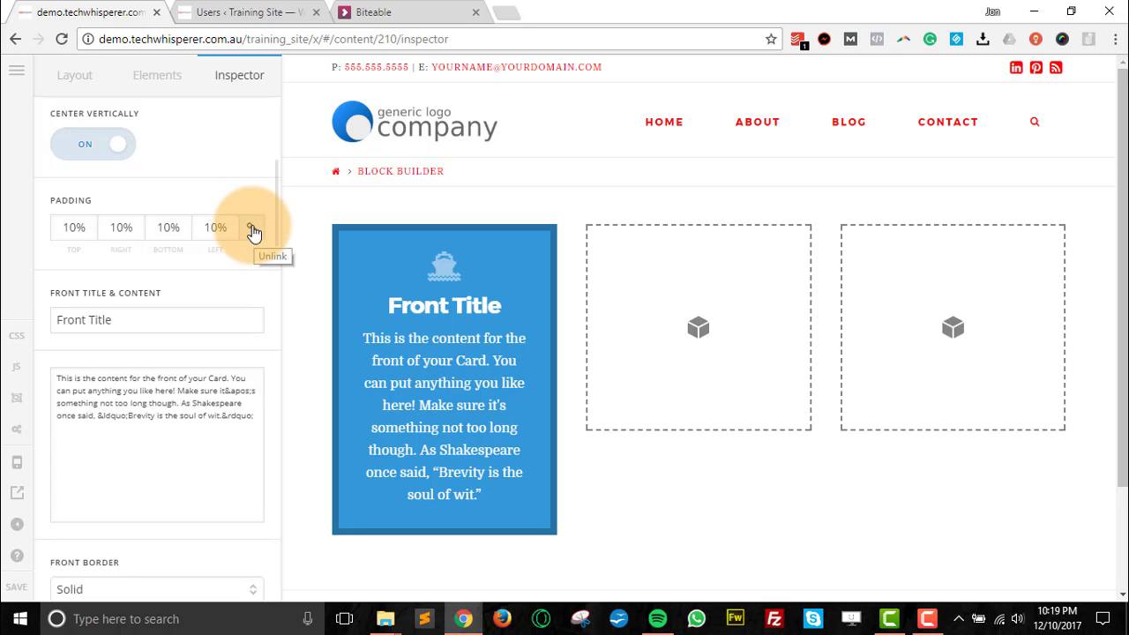
Try a linked padding of 5% on all four sides, restoring it to 10% and unlinking the values
click(118, 227)
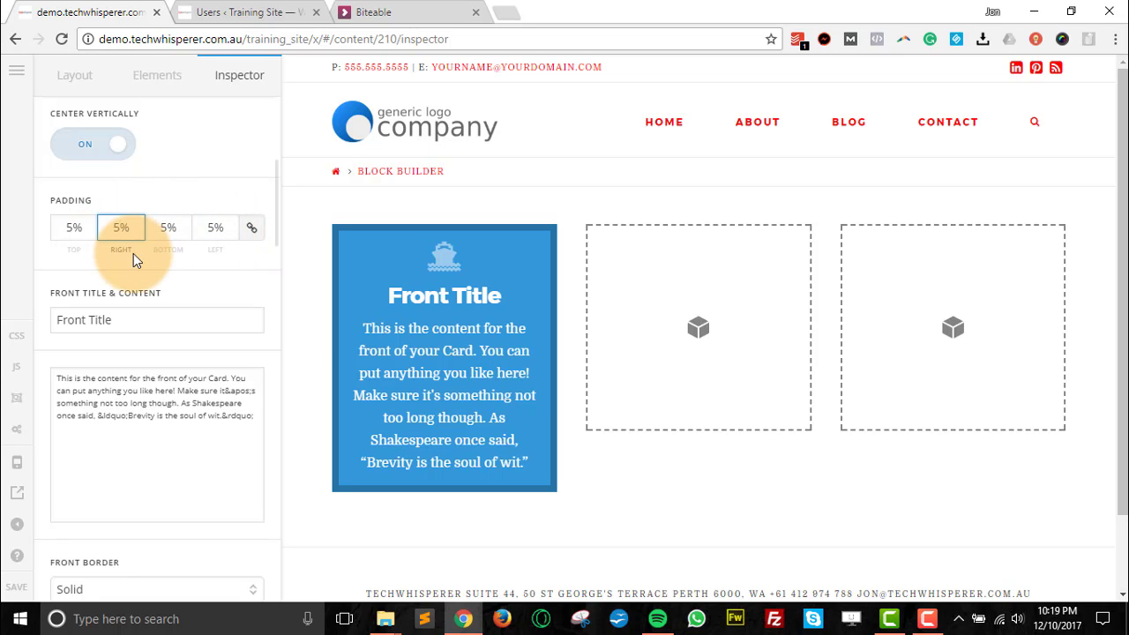
key(BackSpace)
text(10)
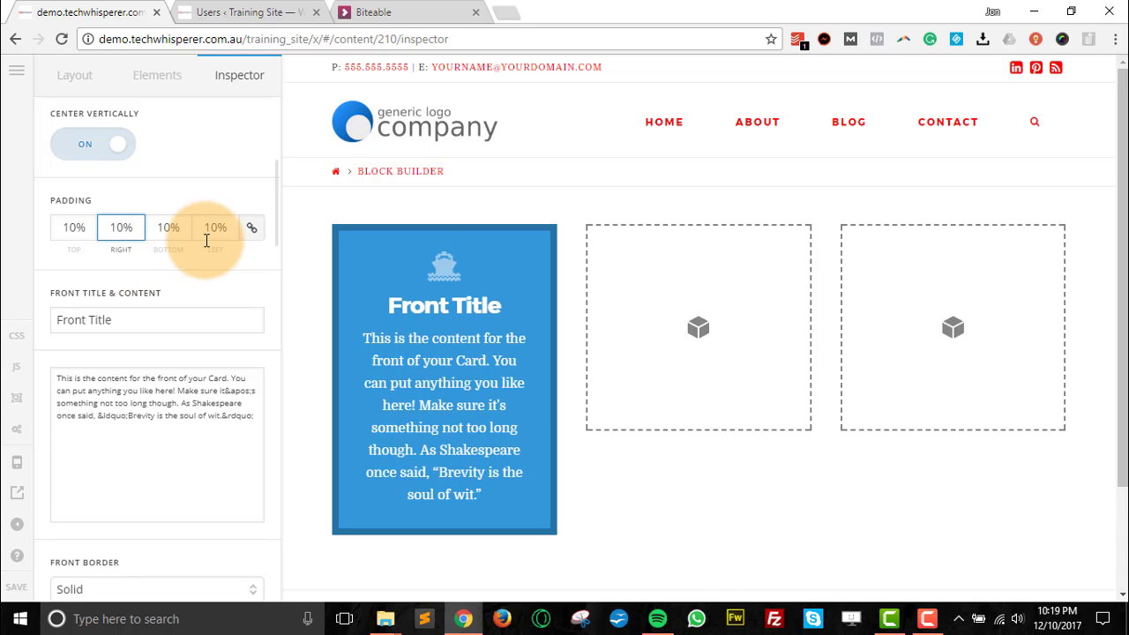
click(253, 231)
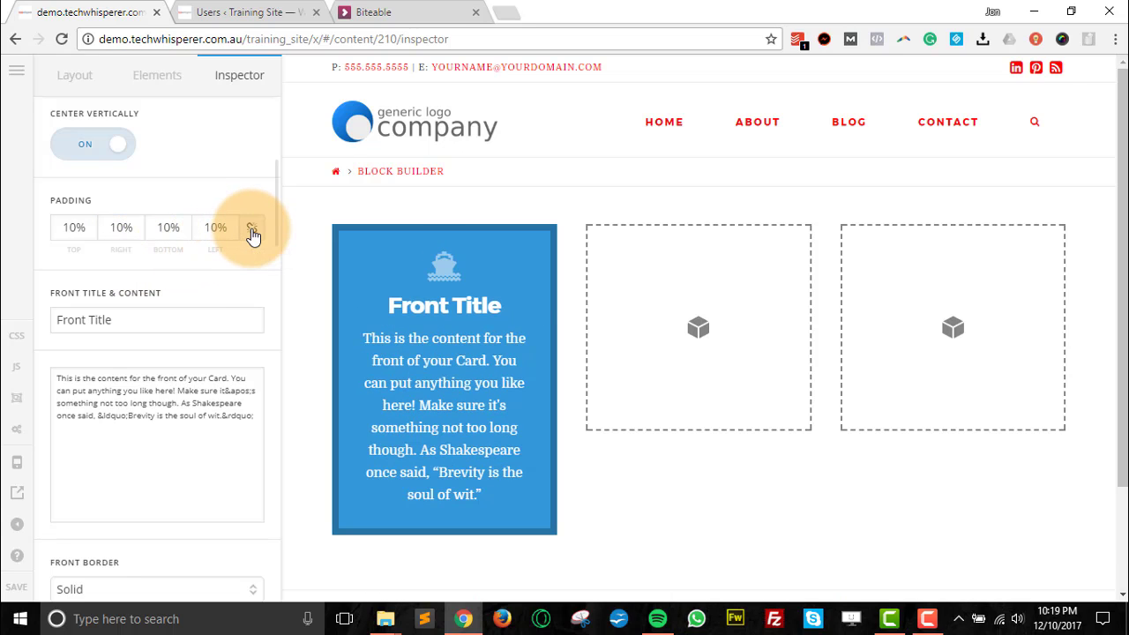
Set the card's right and left padding to 5% each, independently of the other sides
click(118, 226)
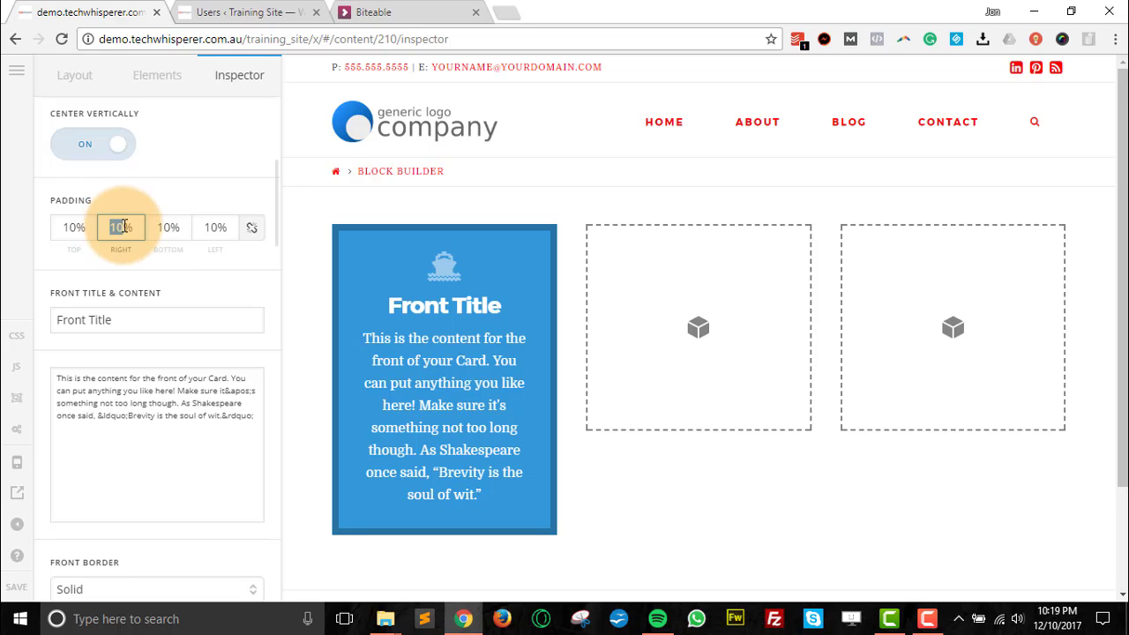
text(5)
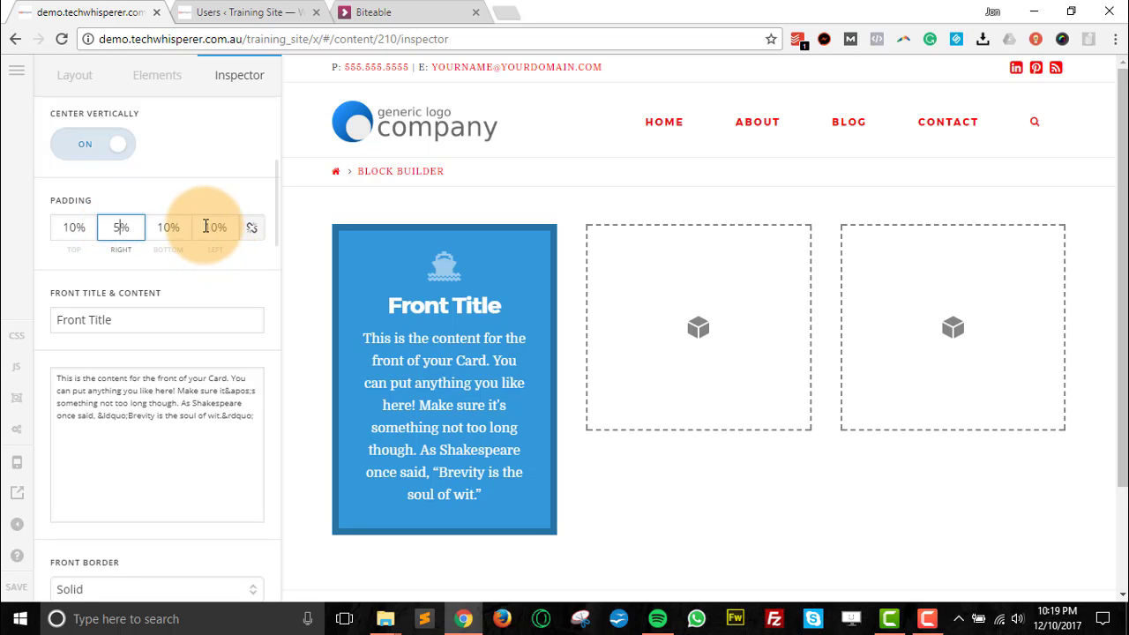
click(219, 227)
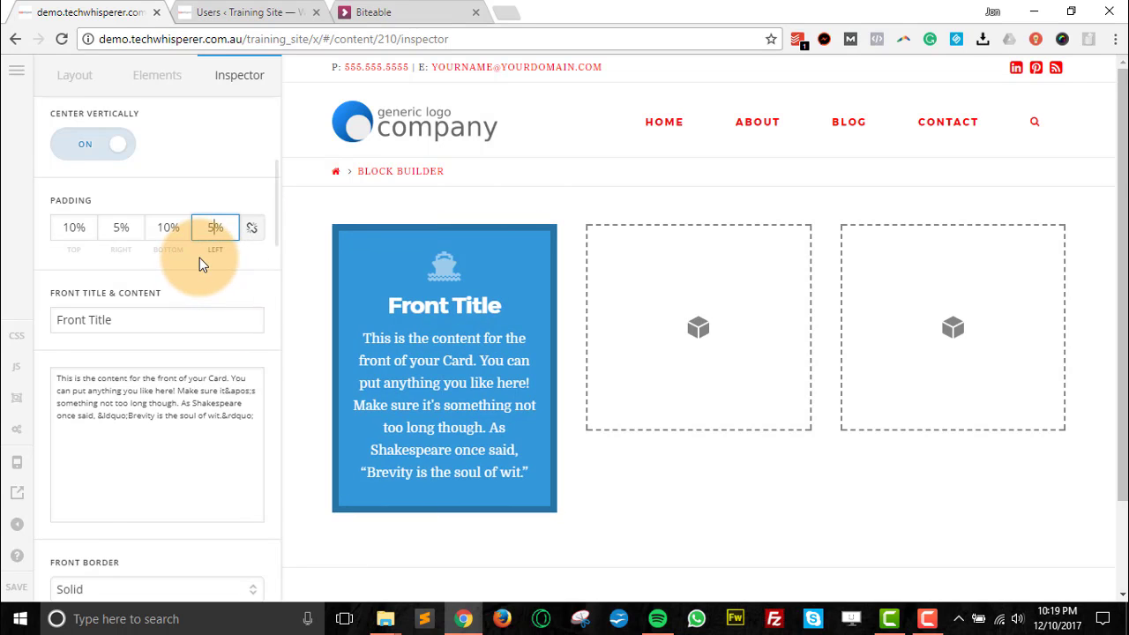
Review the card's front title and front content fields, and preview the back of the card
scroll(199, 258, down, 2)
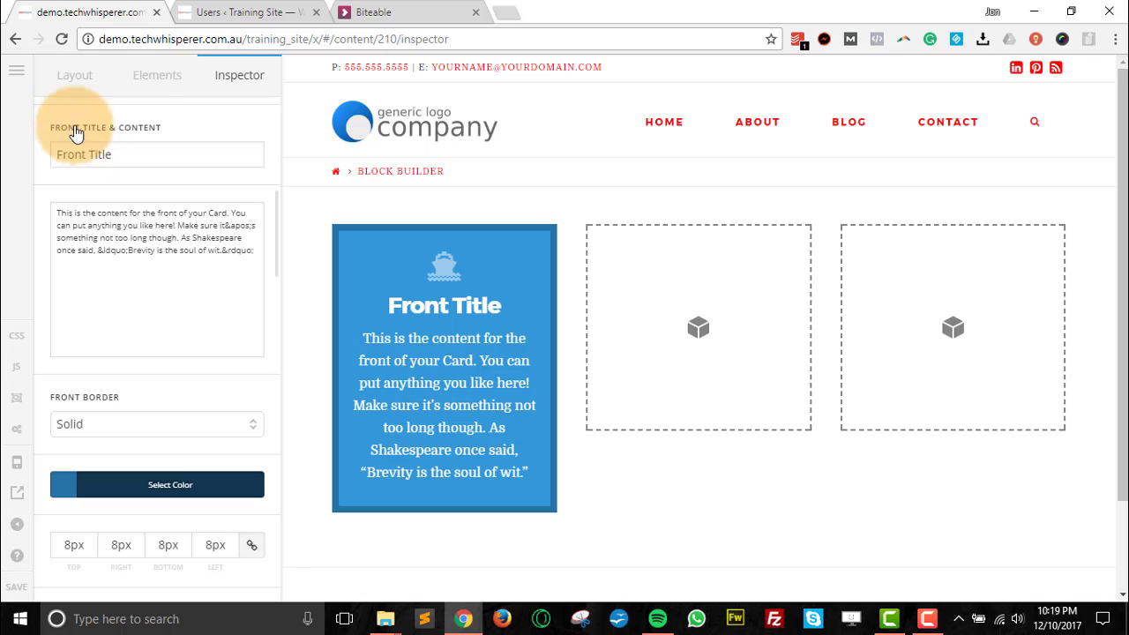
drag(124, 154, 51, 148)
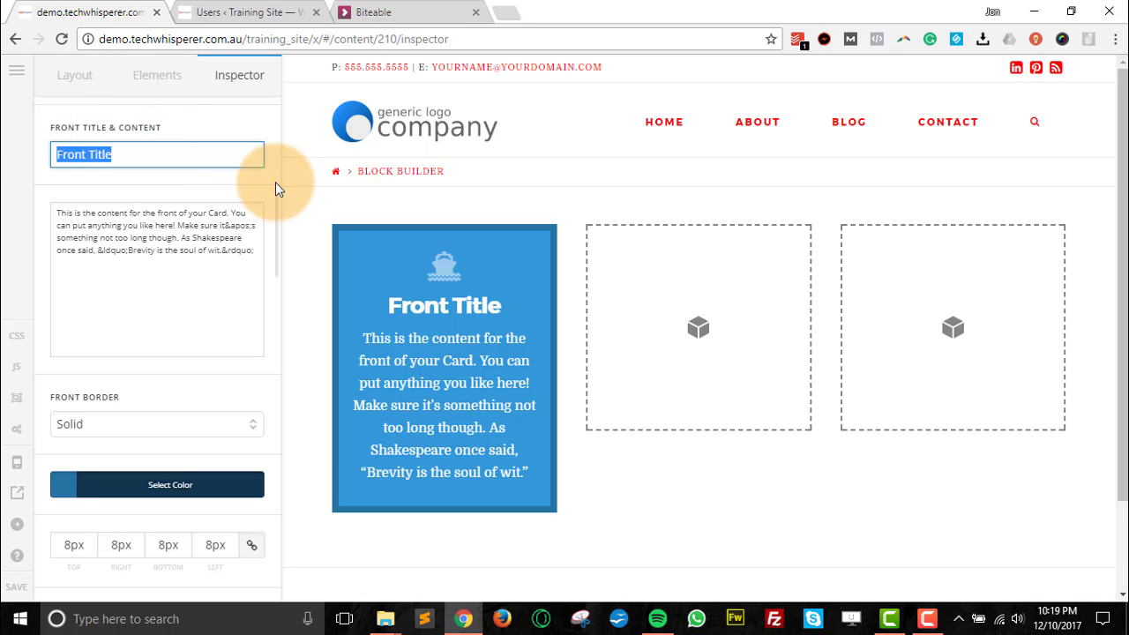
drag(146, 156, 57, 151)
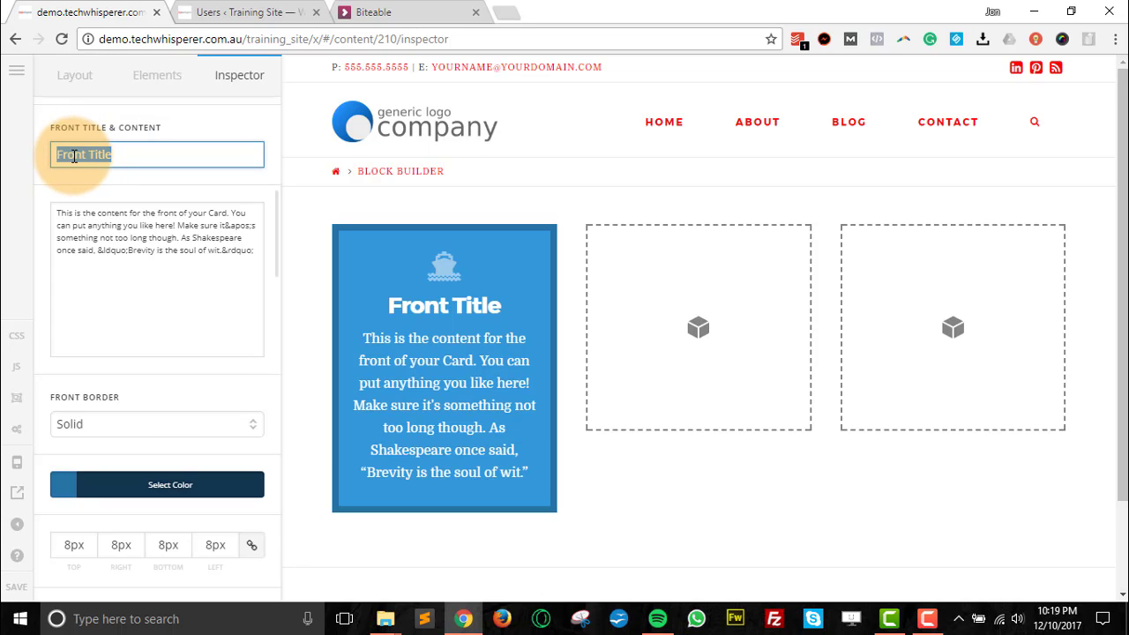
drag(258, 249, 57, 212)
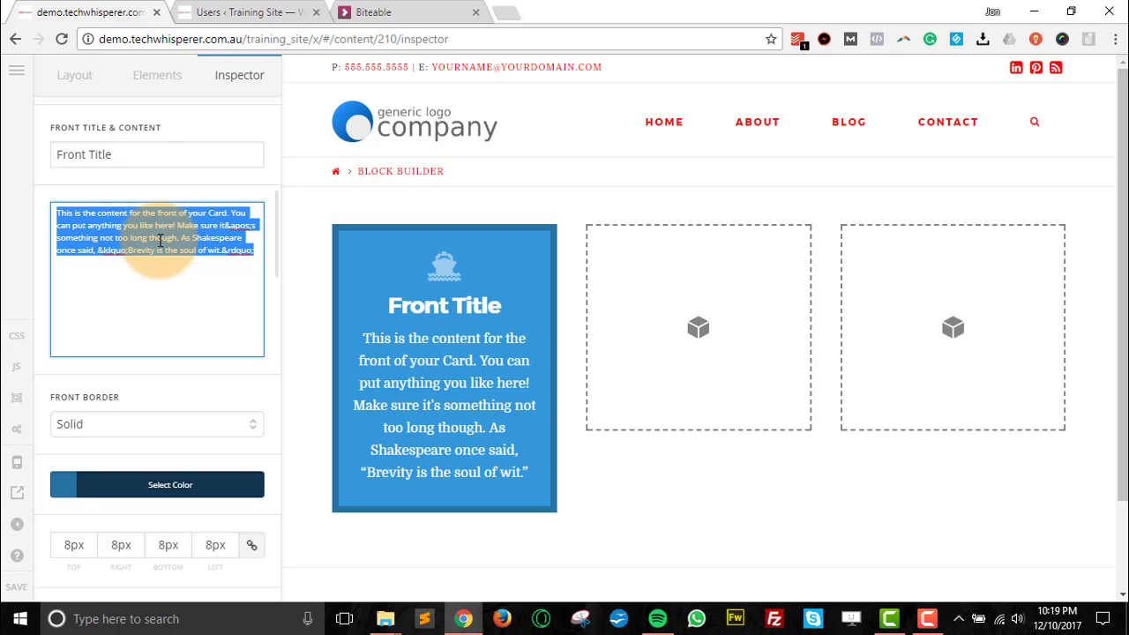
drag(127, 156, 63, 155)
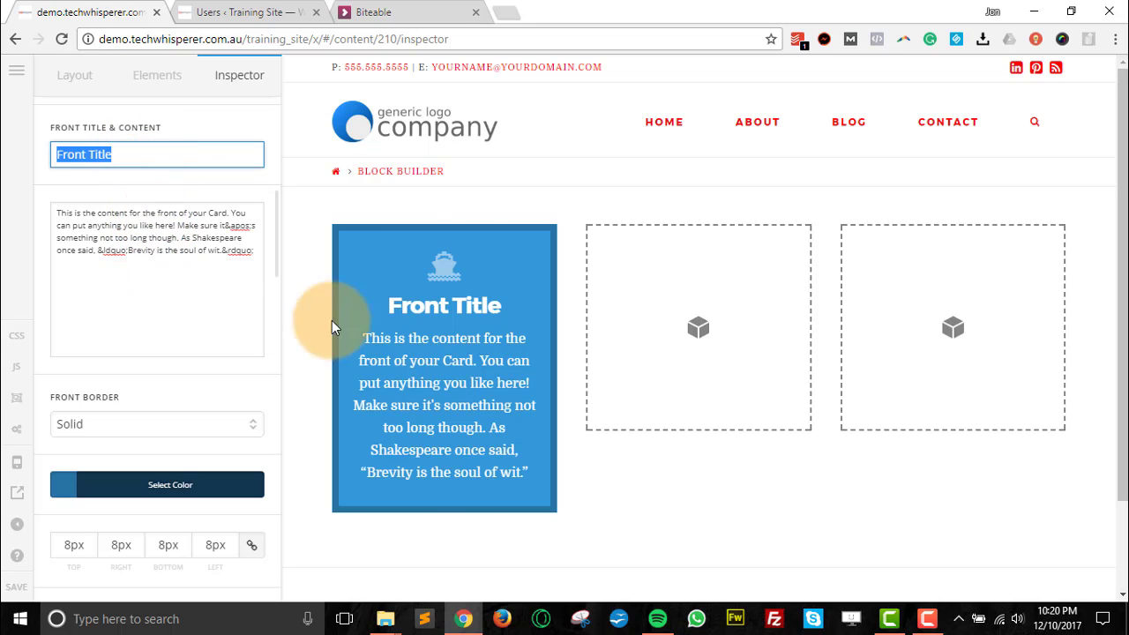
mouse_move(399, 346)
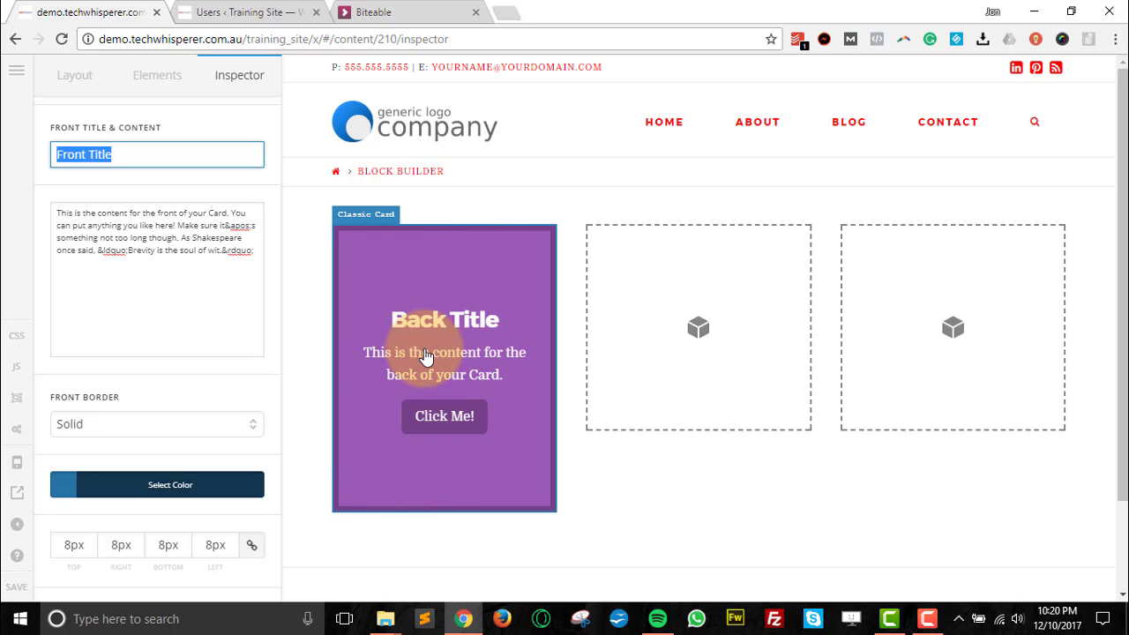
Try the None and Dashed styles for the card's front border and restore it to Solid
scroll(124, 292, down, 2)
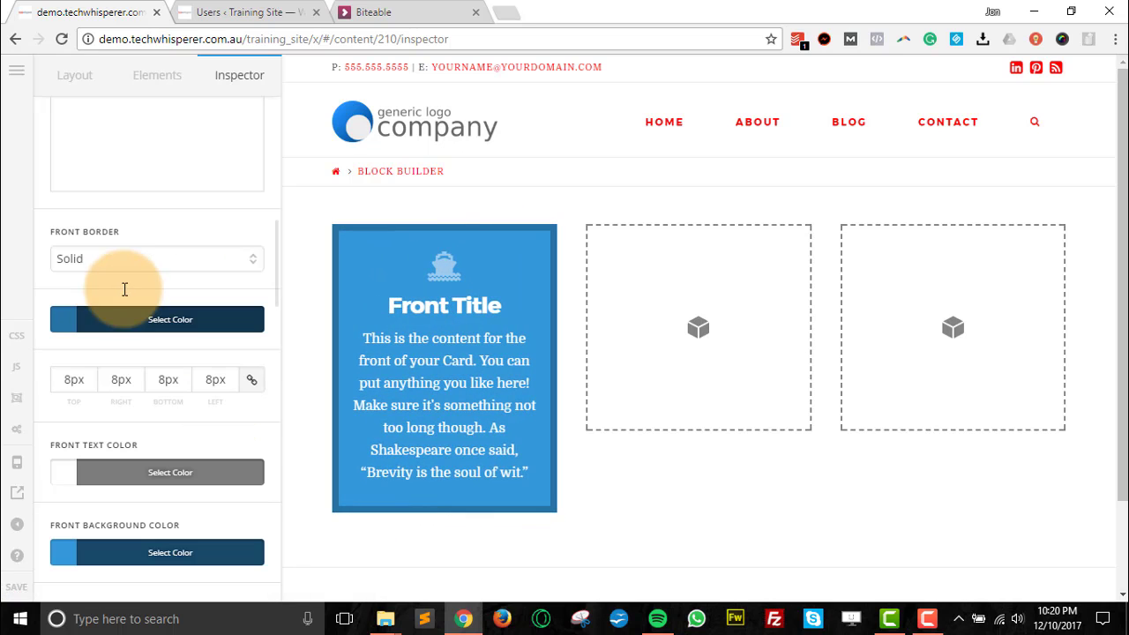
click(212, 265)
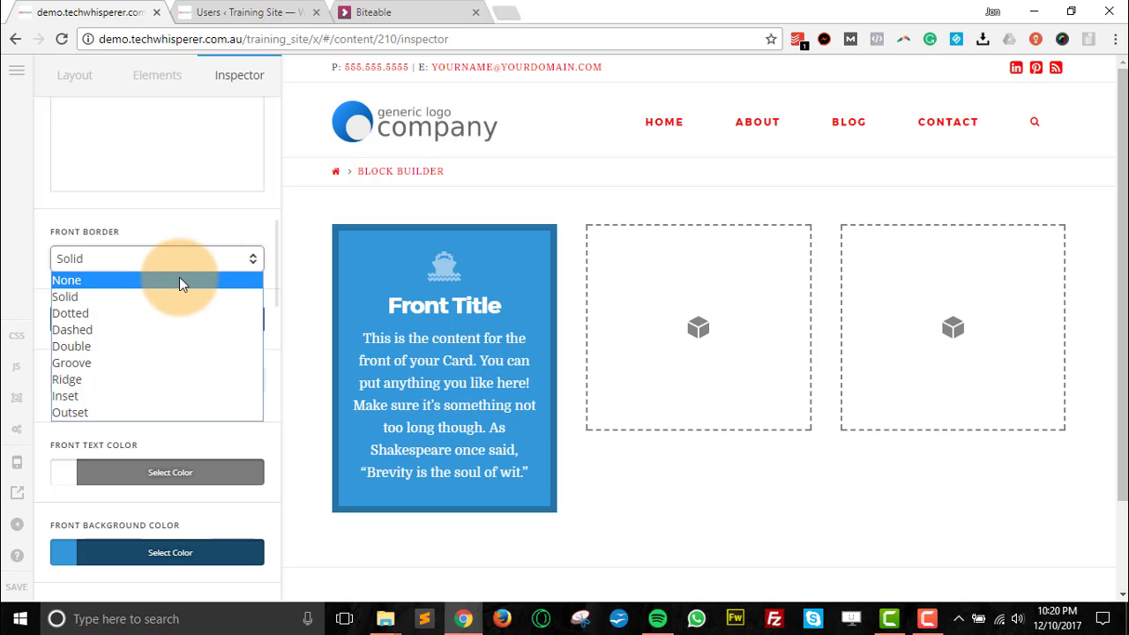
click(176, 280)
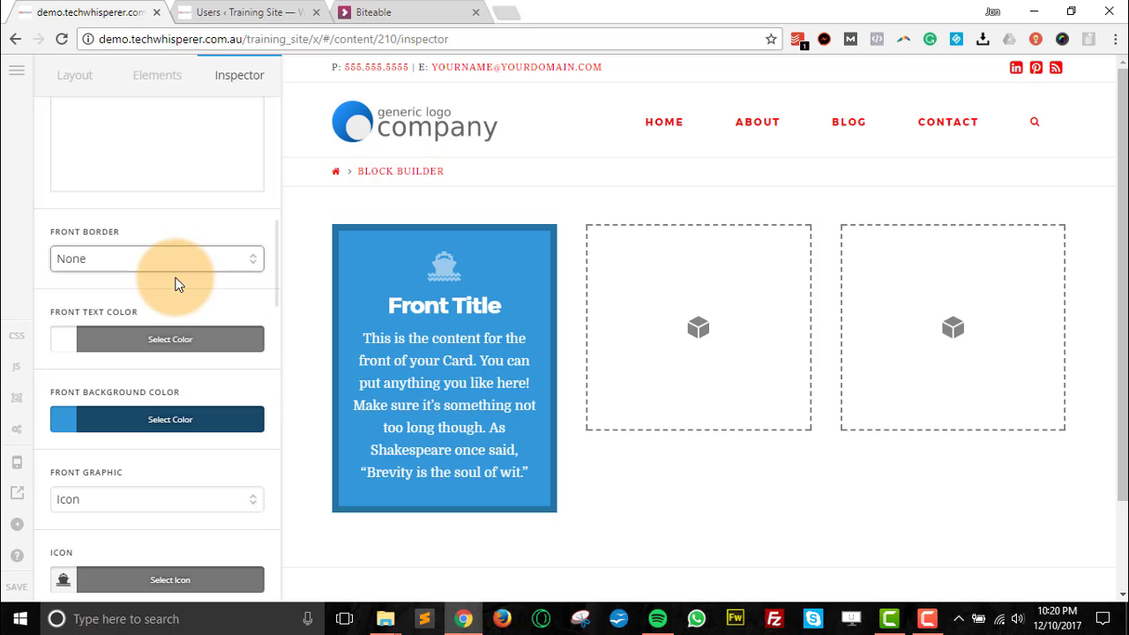
click(221, 262)
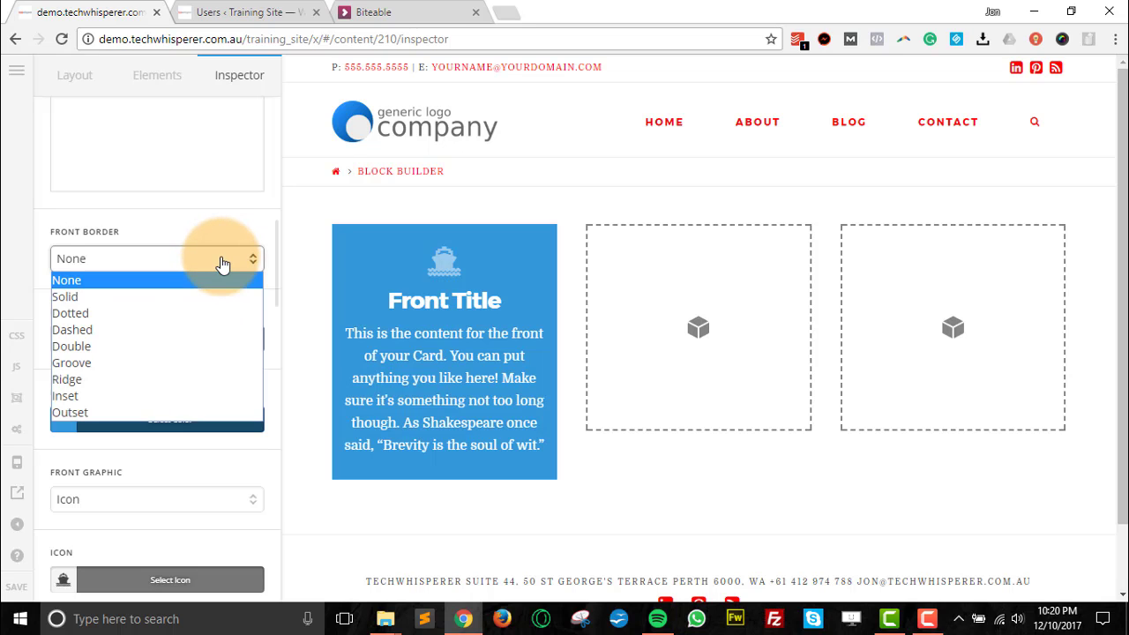
click(193, 333)
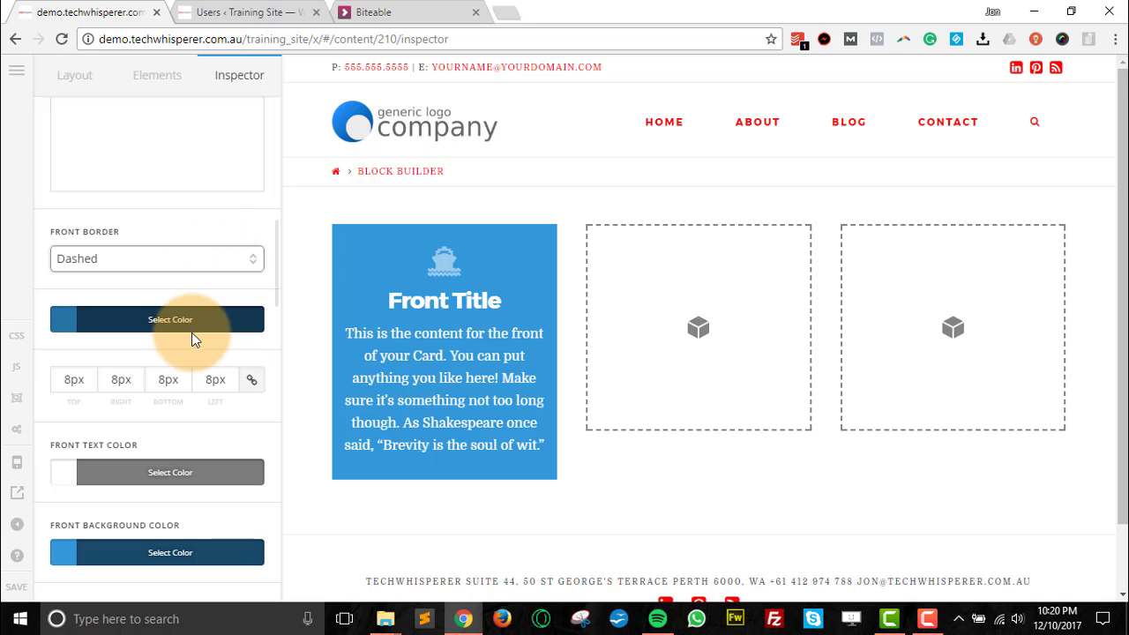
click(207, 265)
click(142, 296)
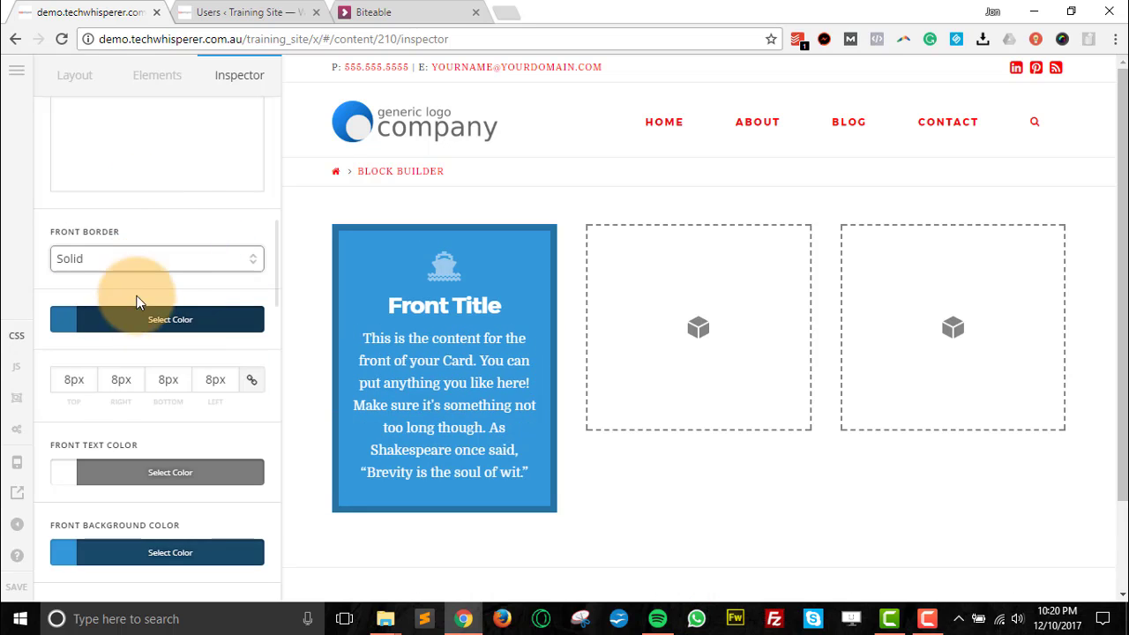
Set the card's front border color to red, rgb(255, 0, 0)
scroll(144, 264, down, 2)
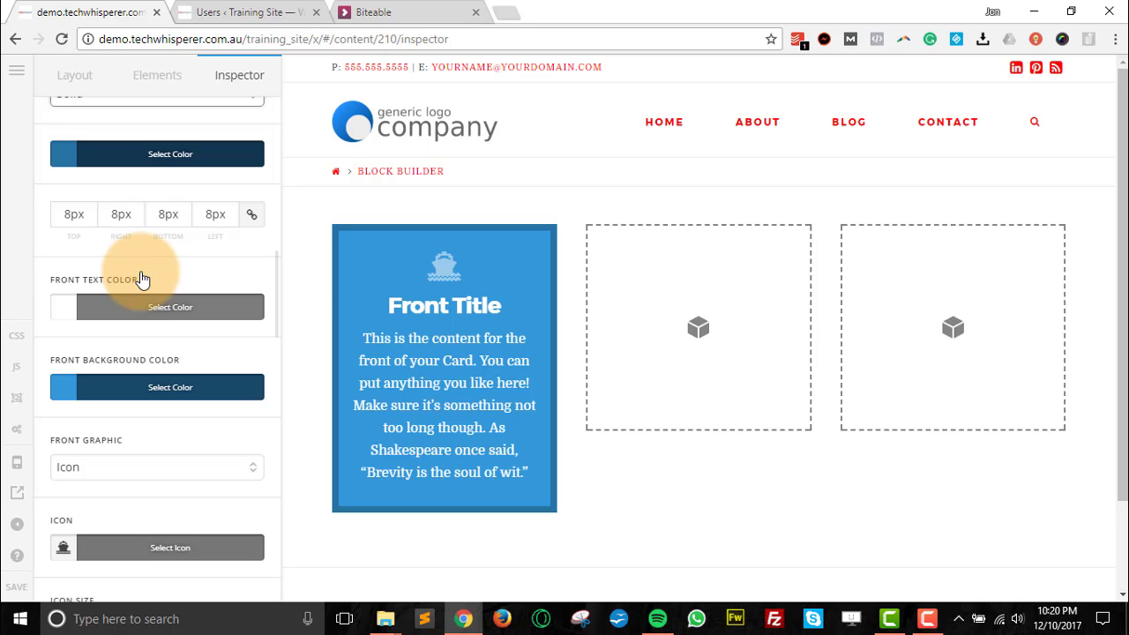
click(157, 163)
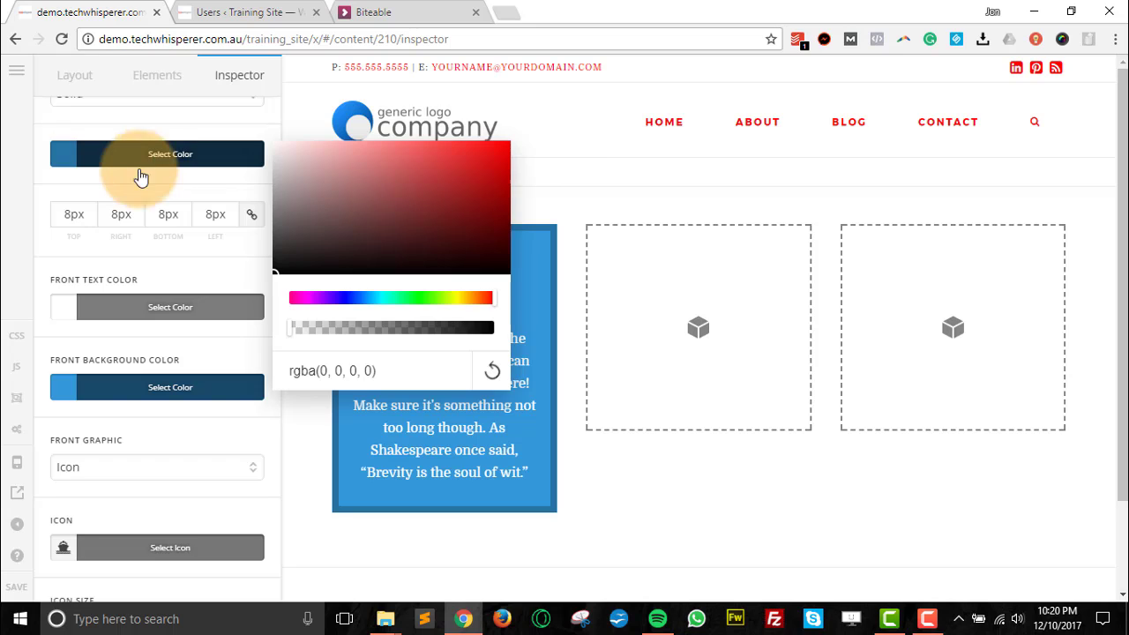
scroll(139, 174, up, 2)
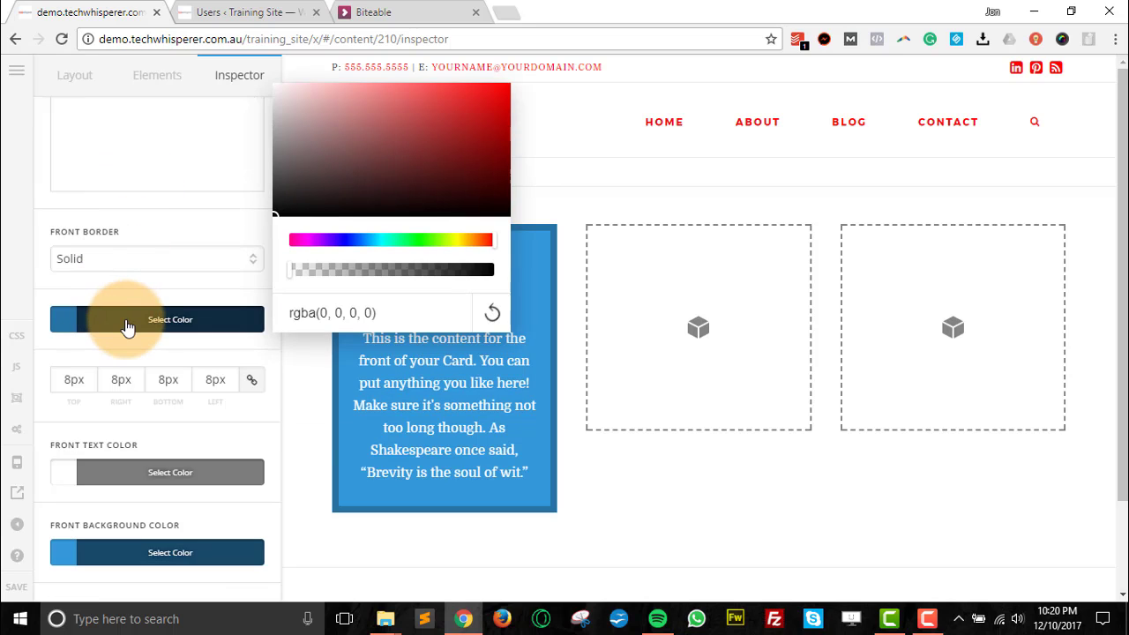
drag(491, 99, 521, 75)
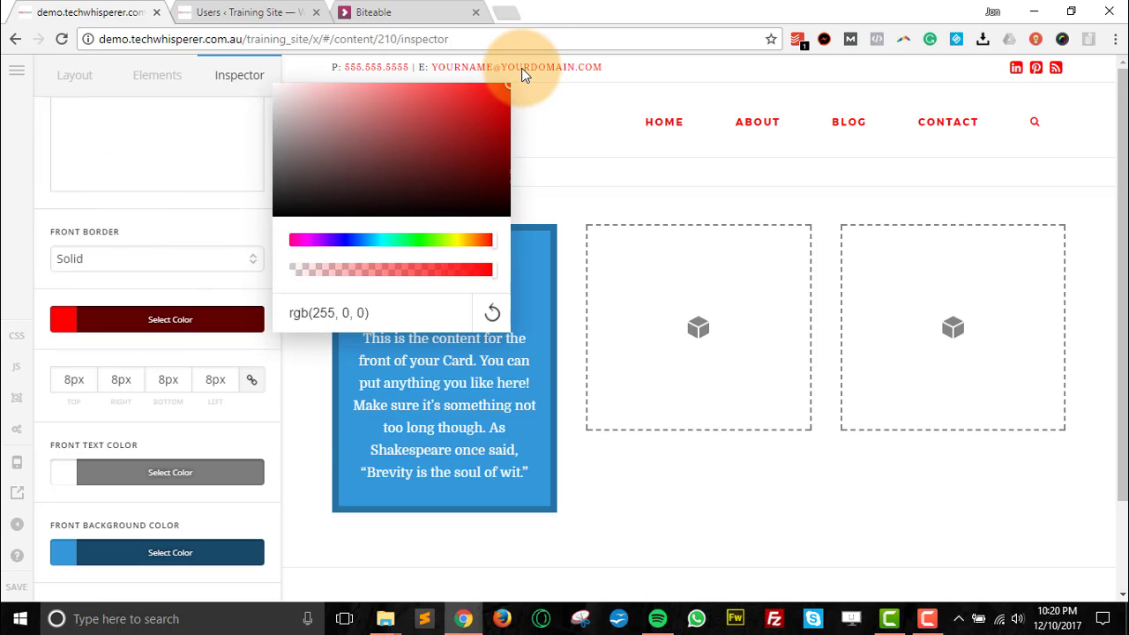
click(93, 325)
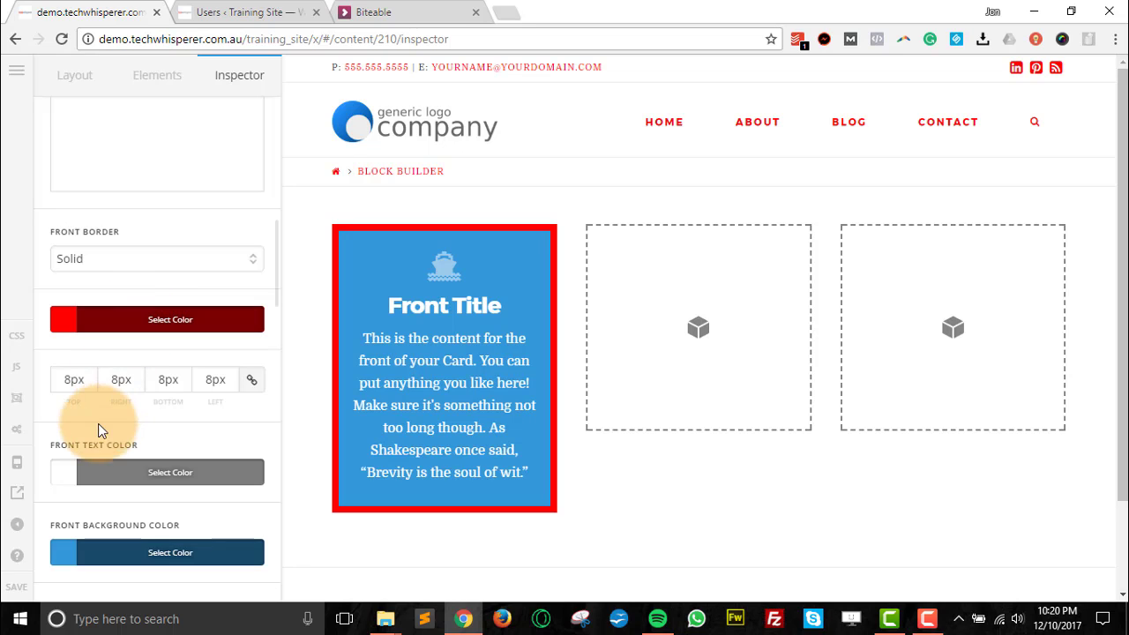
Set the card's front border width to 2px on all four linked sides
scroll(114, 317, down, 2)
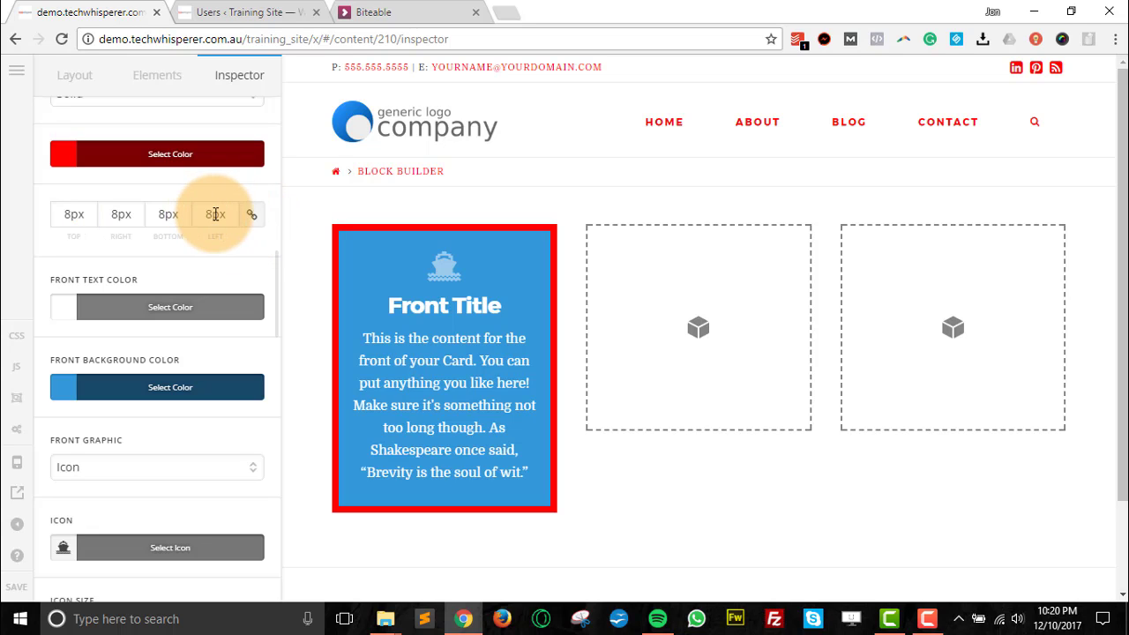
drag(166, 216, 127, 216)
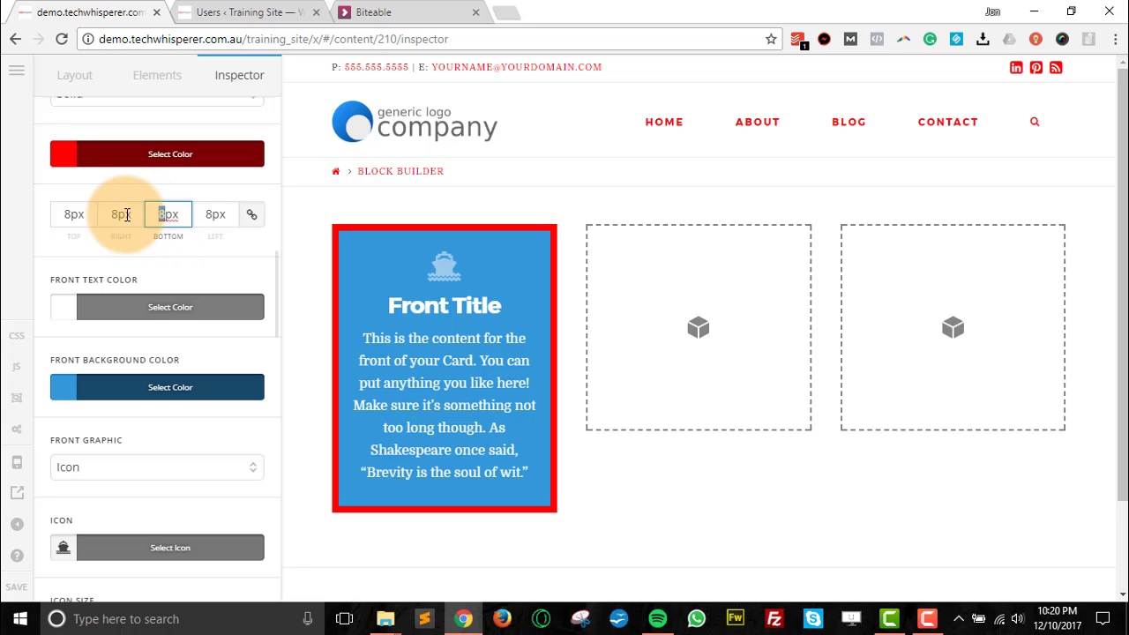
click(154, 253)
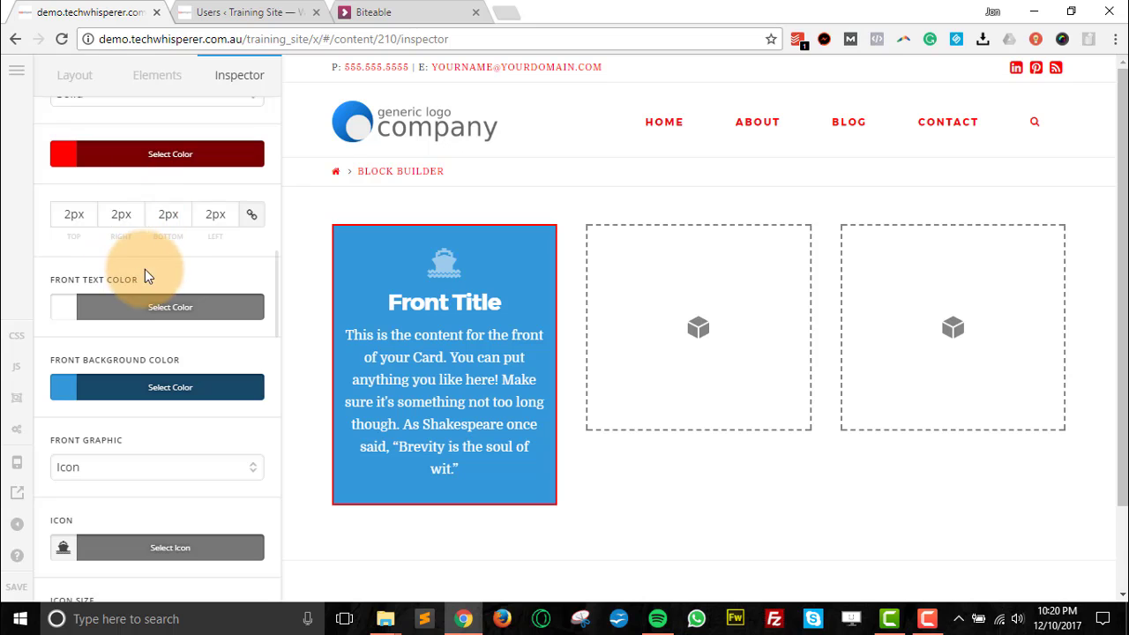
Set the card's front text color to light grey
scroll(169, 256, down, 2)
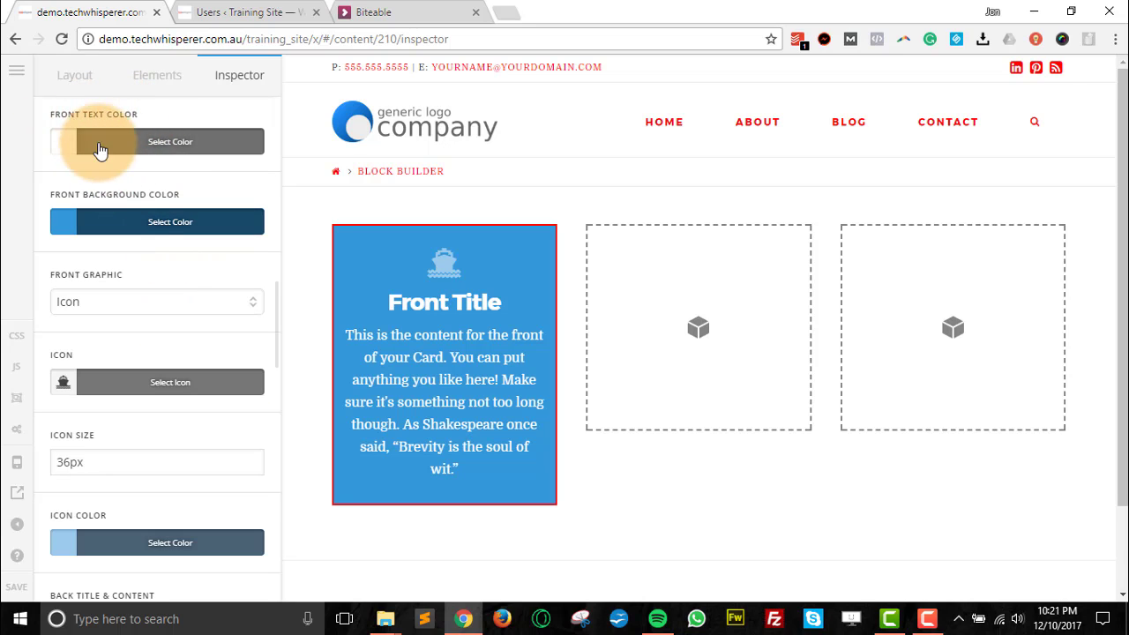
click(163, 147)
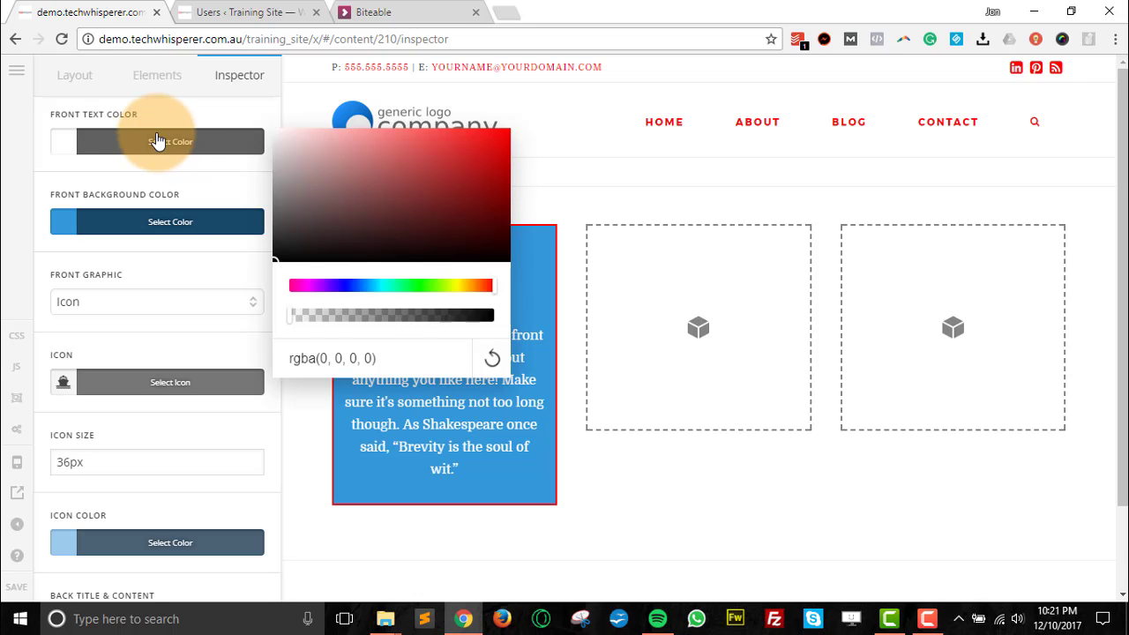
drag(277, 239, 258, 145)
click(65, 144)
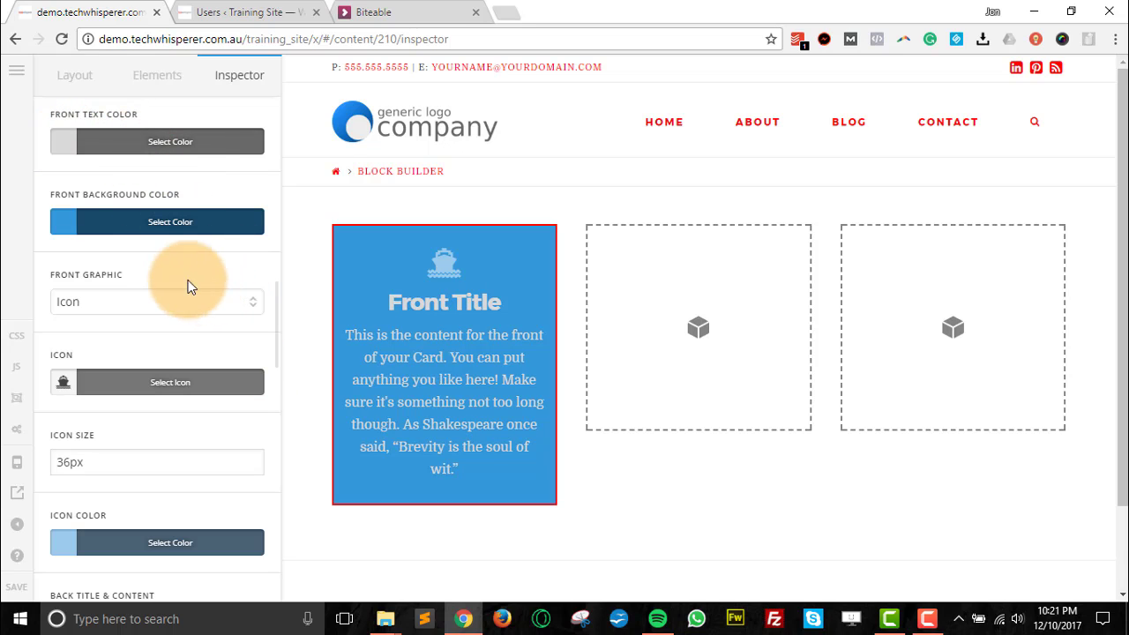
Set the card's front background color to a soft light red
click(167, 222)
drag(283, 295, 437, 193)
click(144, 233)
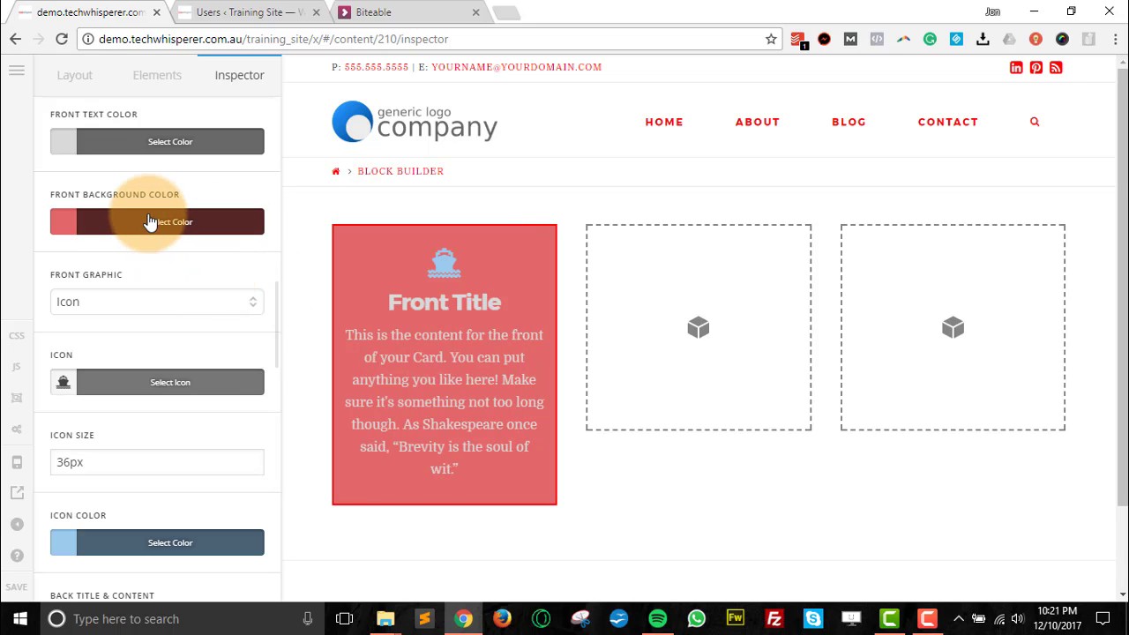
Keep an icon as the front graphic, replace the ship with the masked face icon near the WordPress logo, and set its size to 64px
click(181, 305)
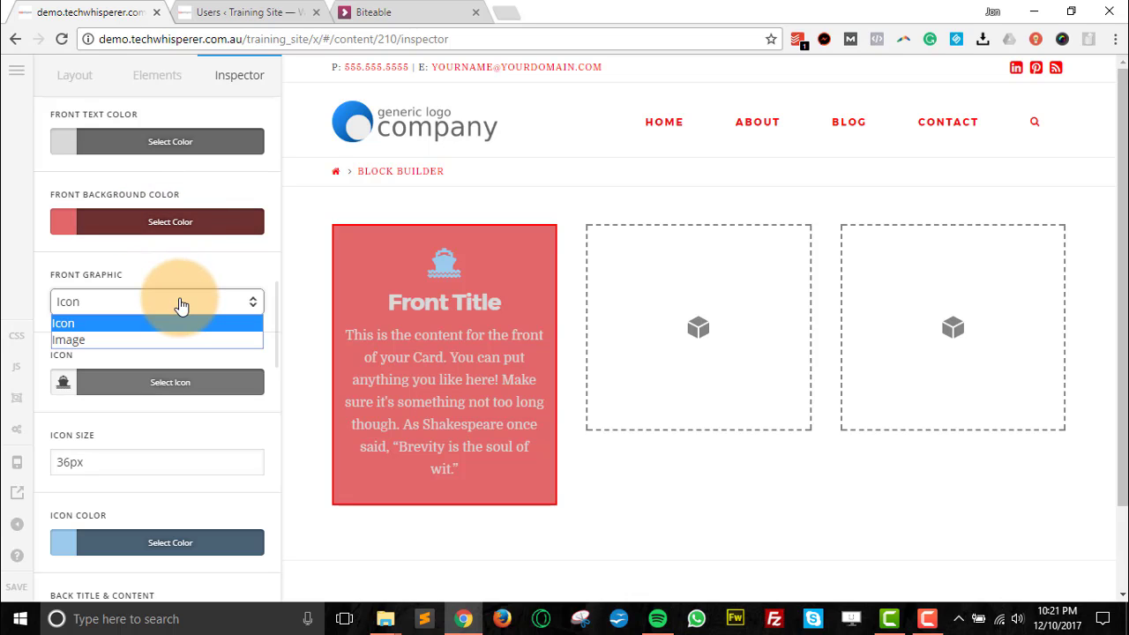
click(134, 325)
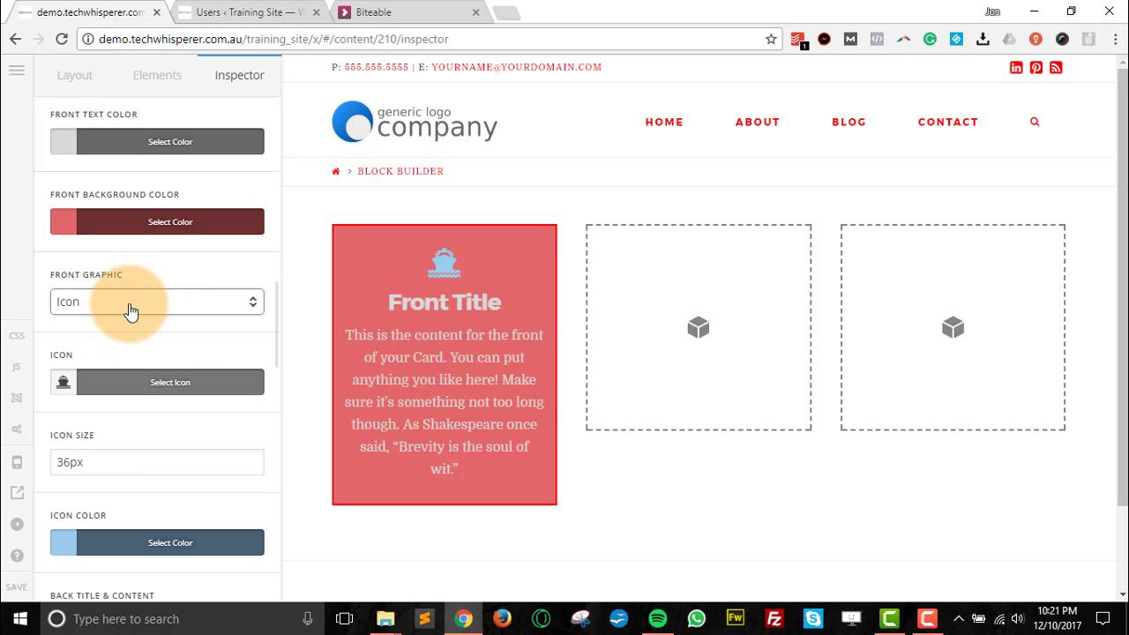
click(170, 382)
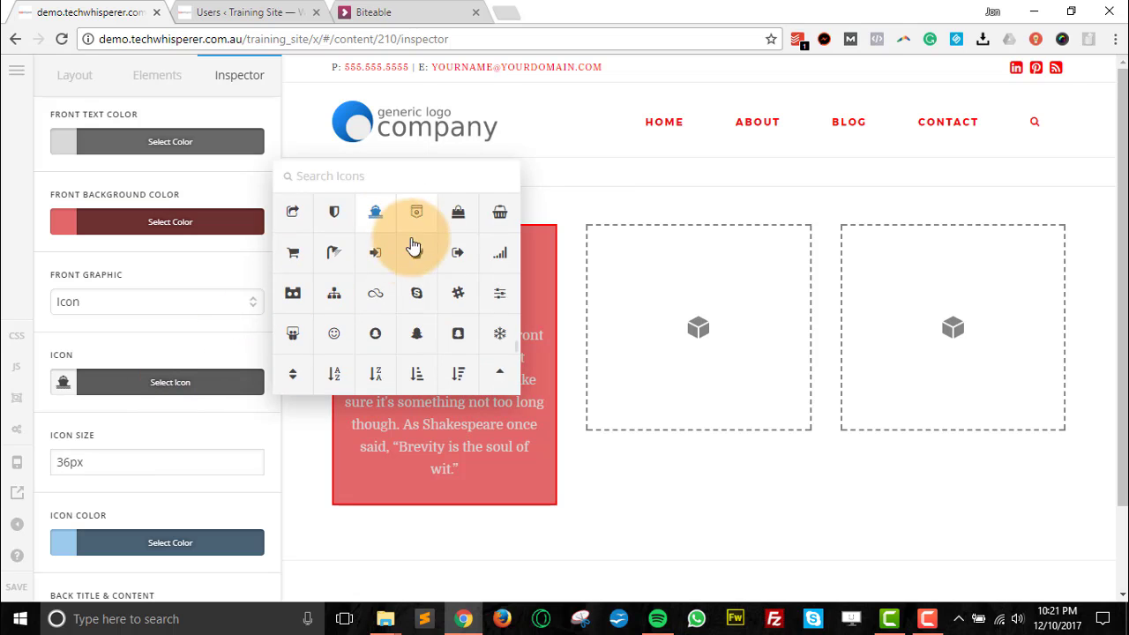
scroll(412, 246, down, 6)
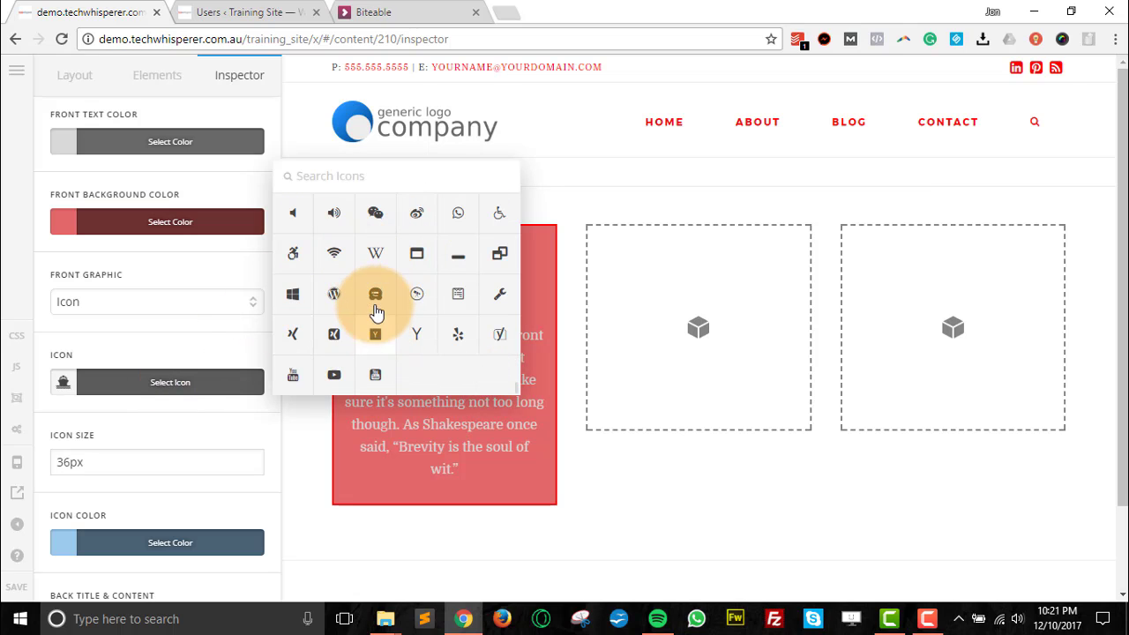
click(65, 383)
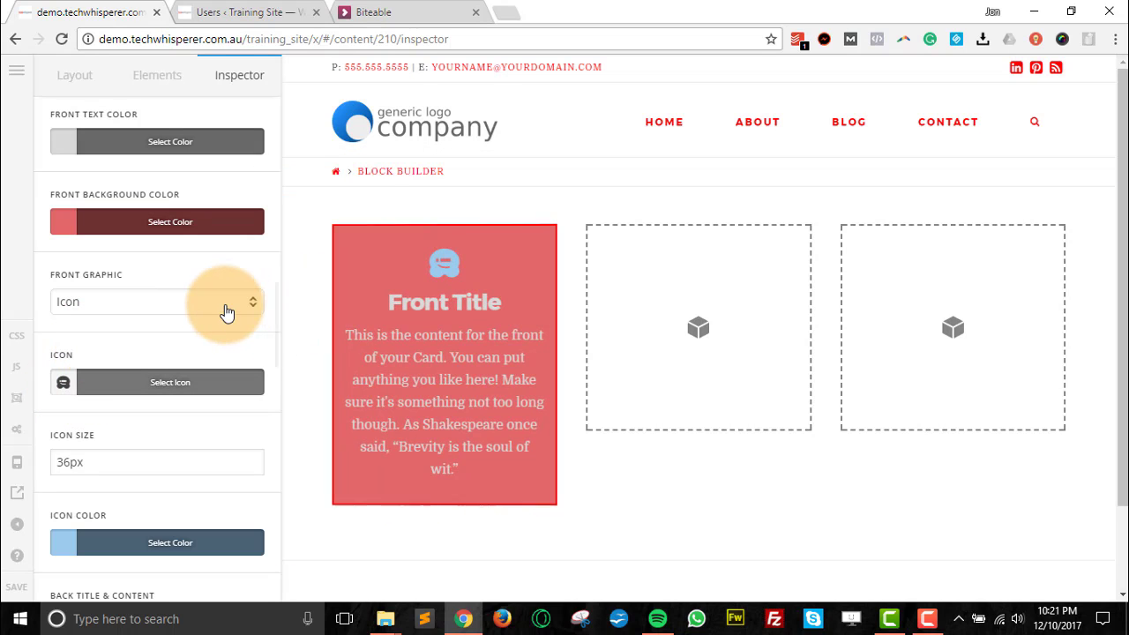
drag(72, 462, 7, 459)
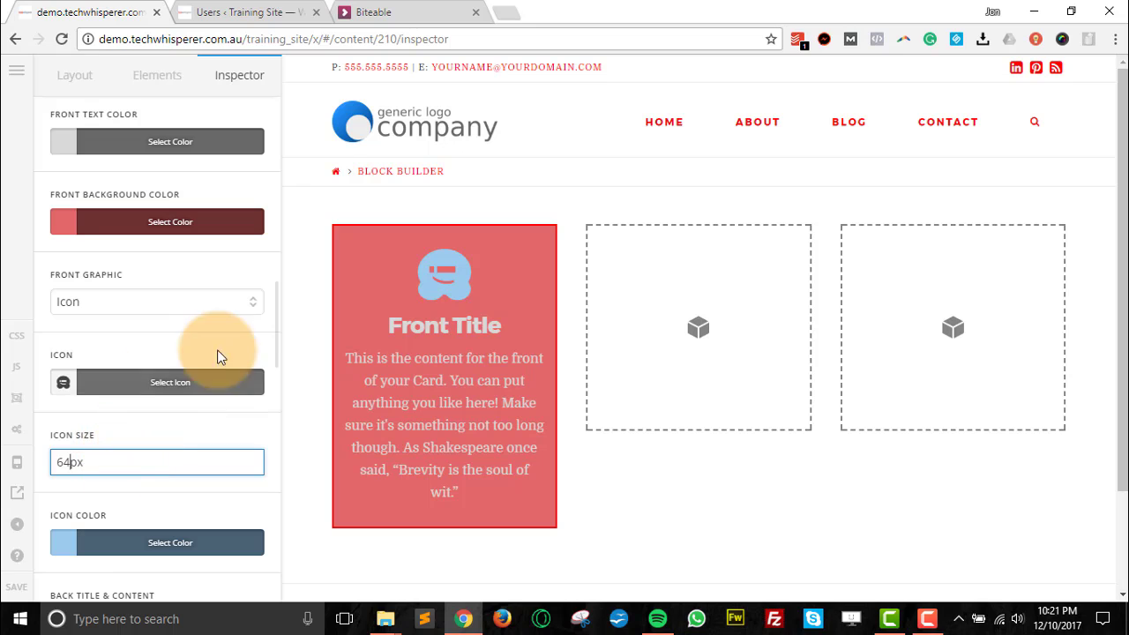
Switch the front graphic to an image, using square-face-500x500-compressor.jpg from the media library at a width of 200px
click(253, 302)
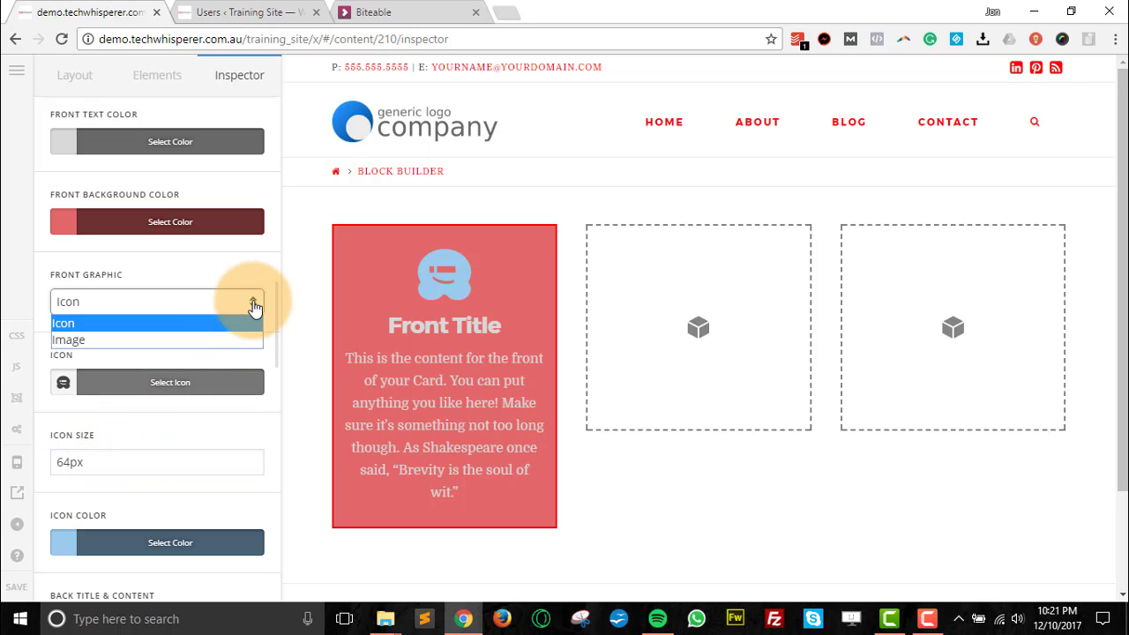
click(150, 340)
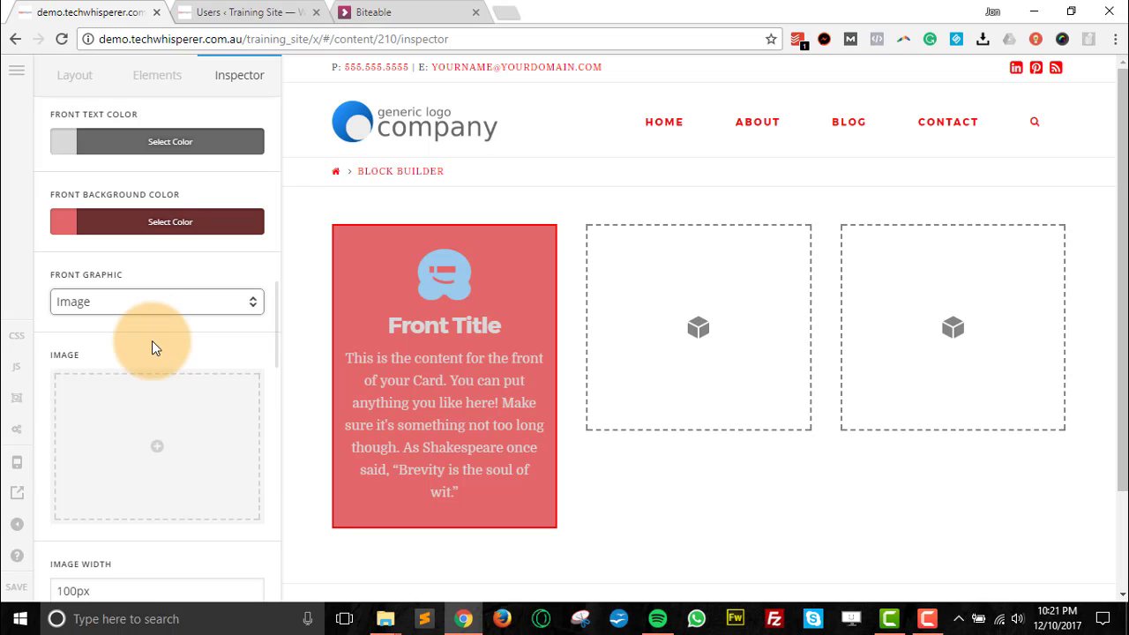
click(157, 451)
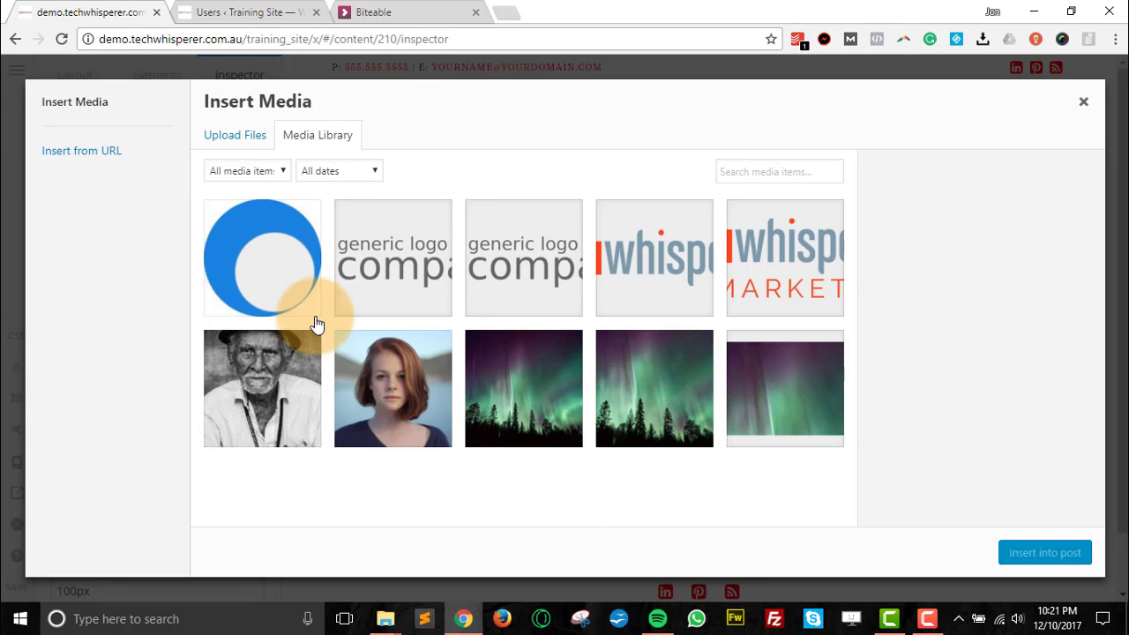
click(403, 379)
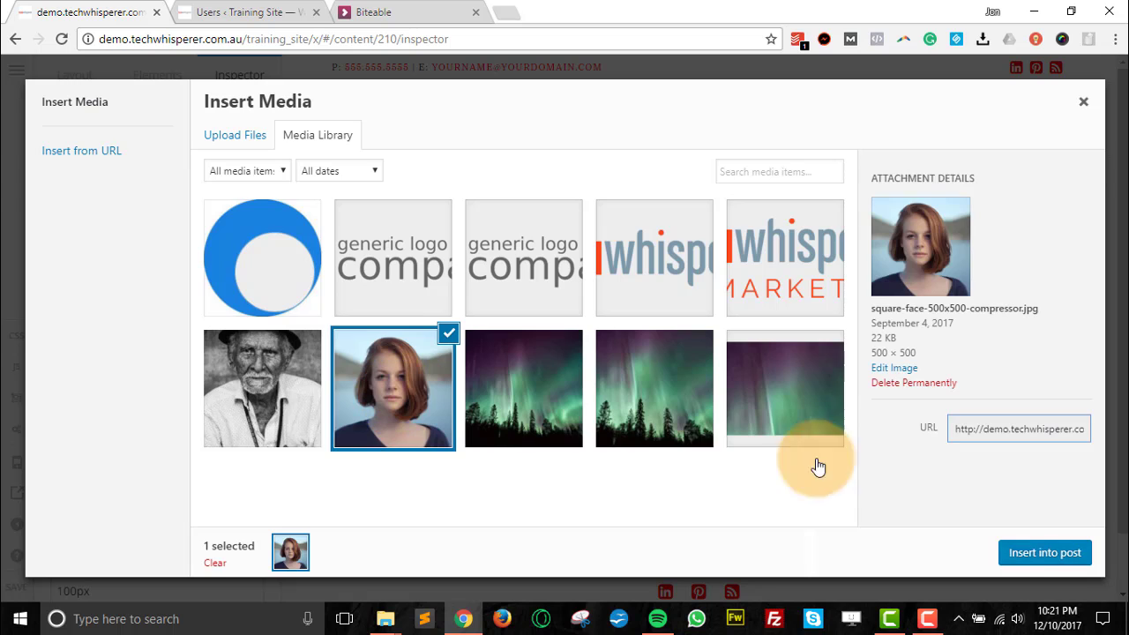
click(1056, 557)
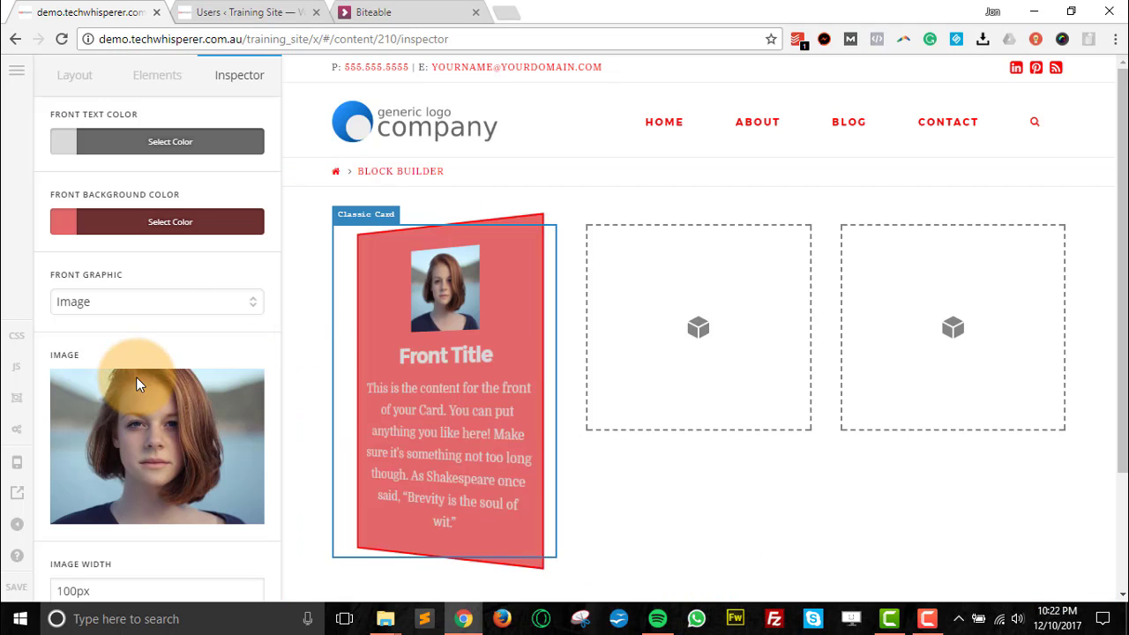
scroll(105, 336, down, 2)
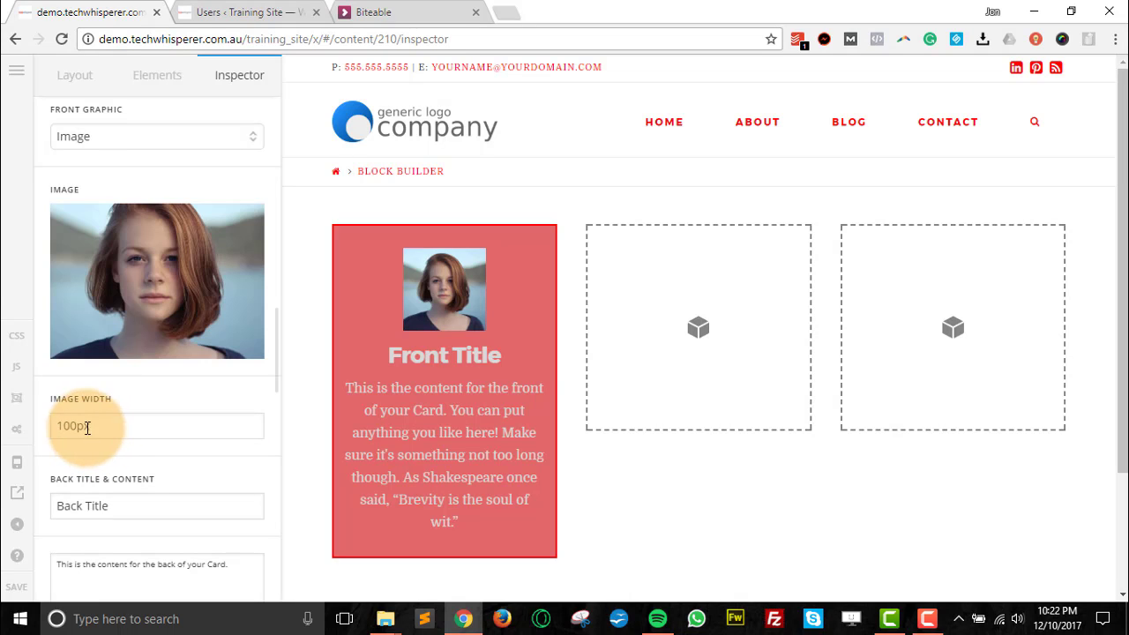
drag(78, 426, 58, 426)
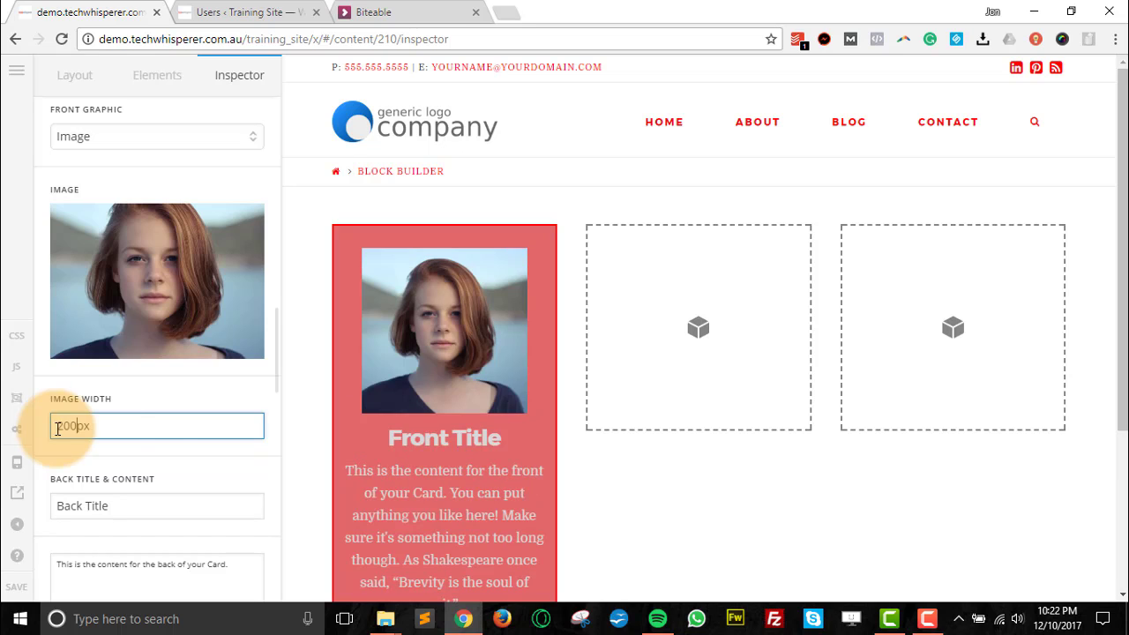
Preview the back of the card and review its back title and back content fields
scroll(185, 388, down, 2)
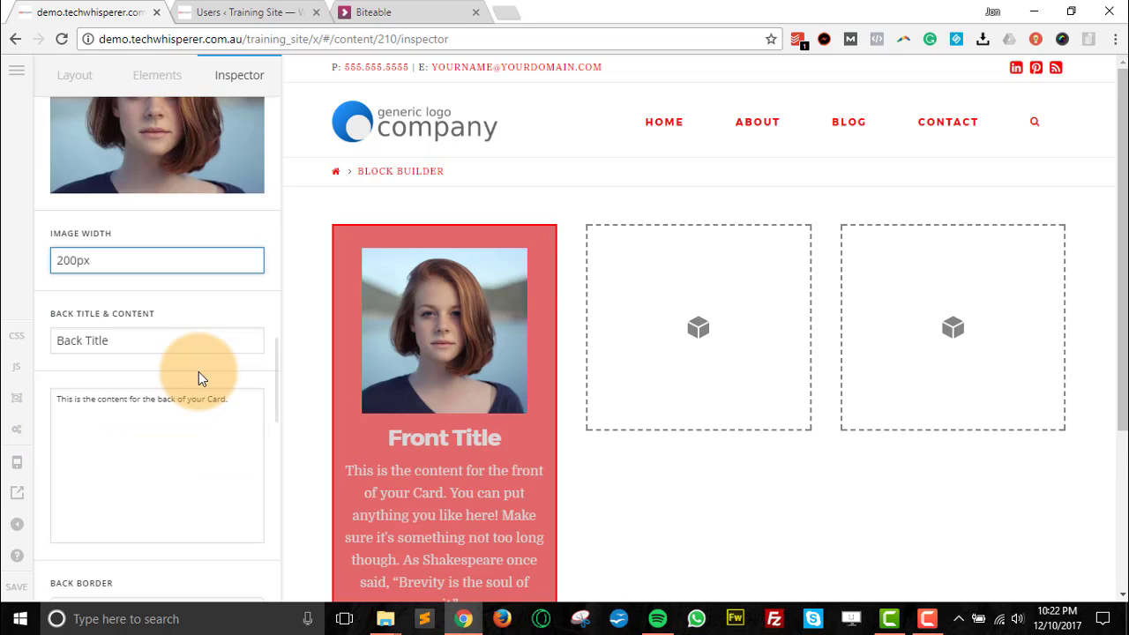
scroll(192, 365, down, 2)
scroll(196, 415, up, 2)
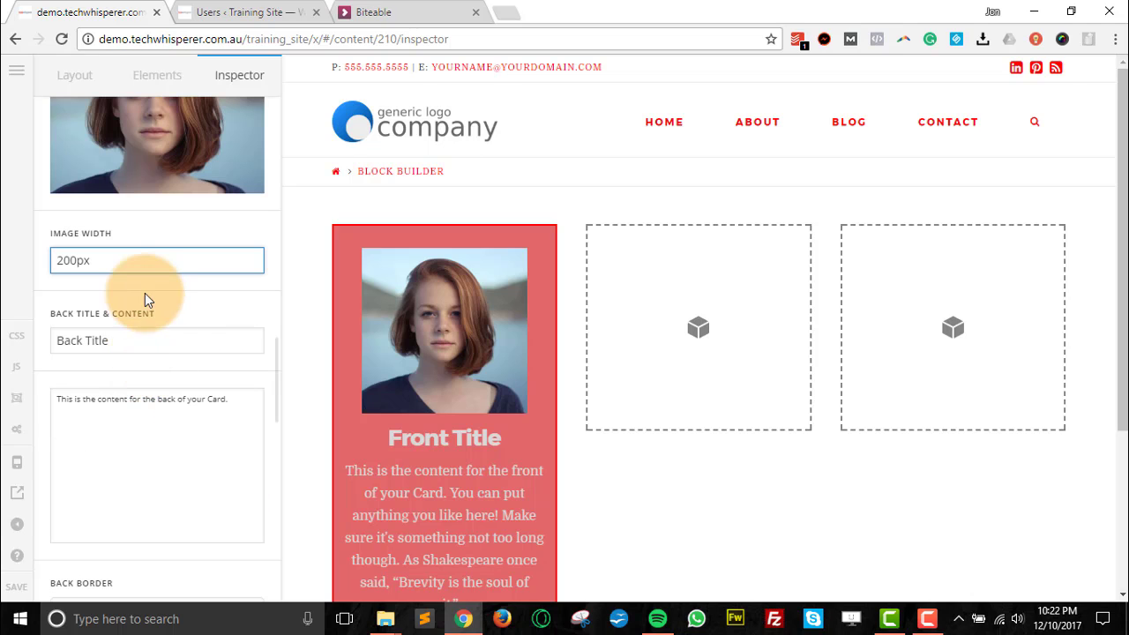
mouse_move(433, 353)
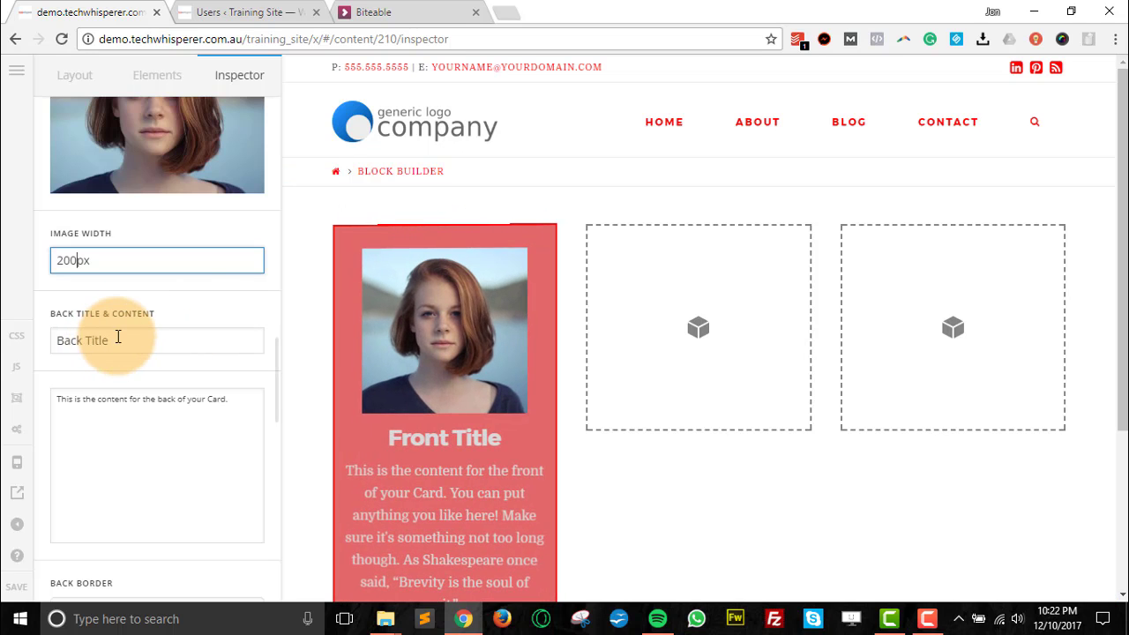
double_click(106, 340)
scroll(38, 291, down, 2)
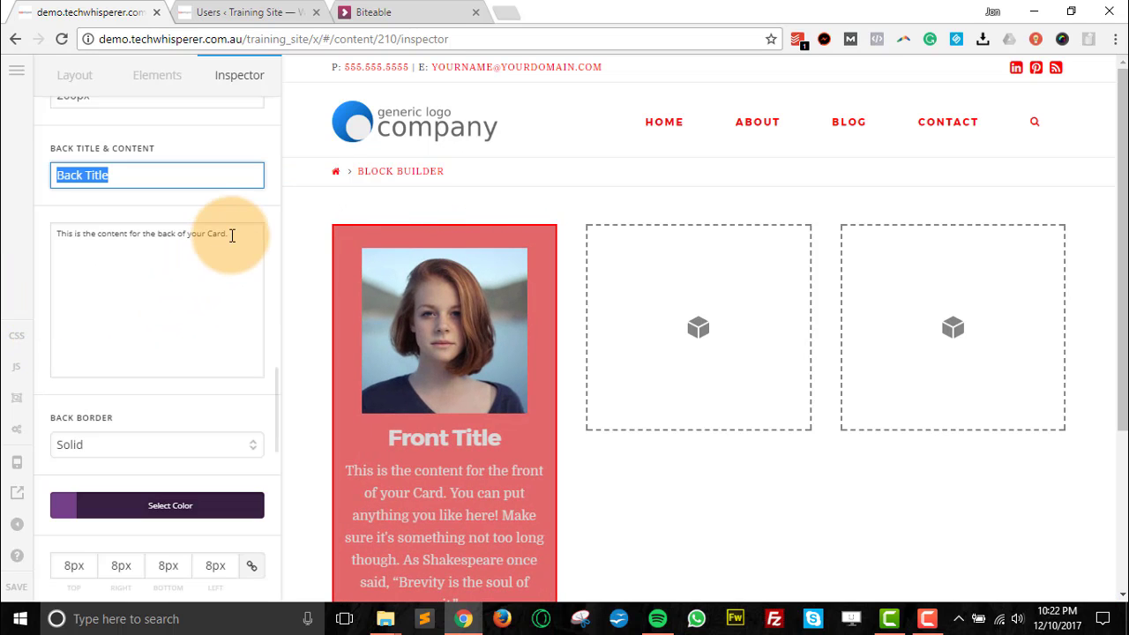
Examine the card's back content, back border style, color and widths, and the back text and background color settings
drag(231, 234, 47, 226)
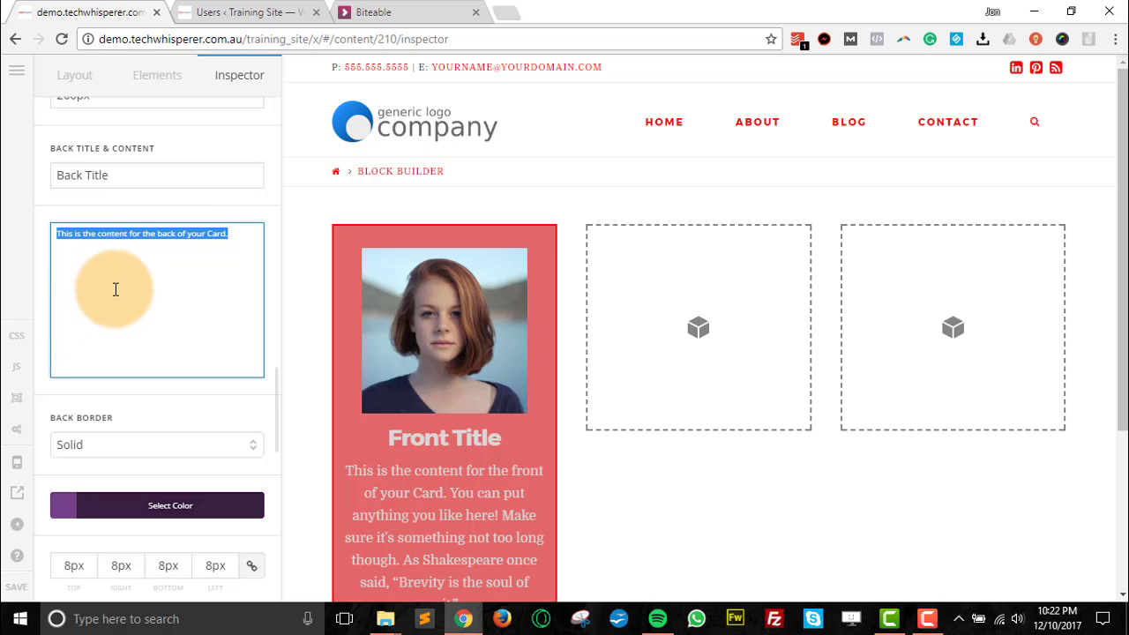
scroll(31, 278, down, 2)
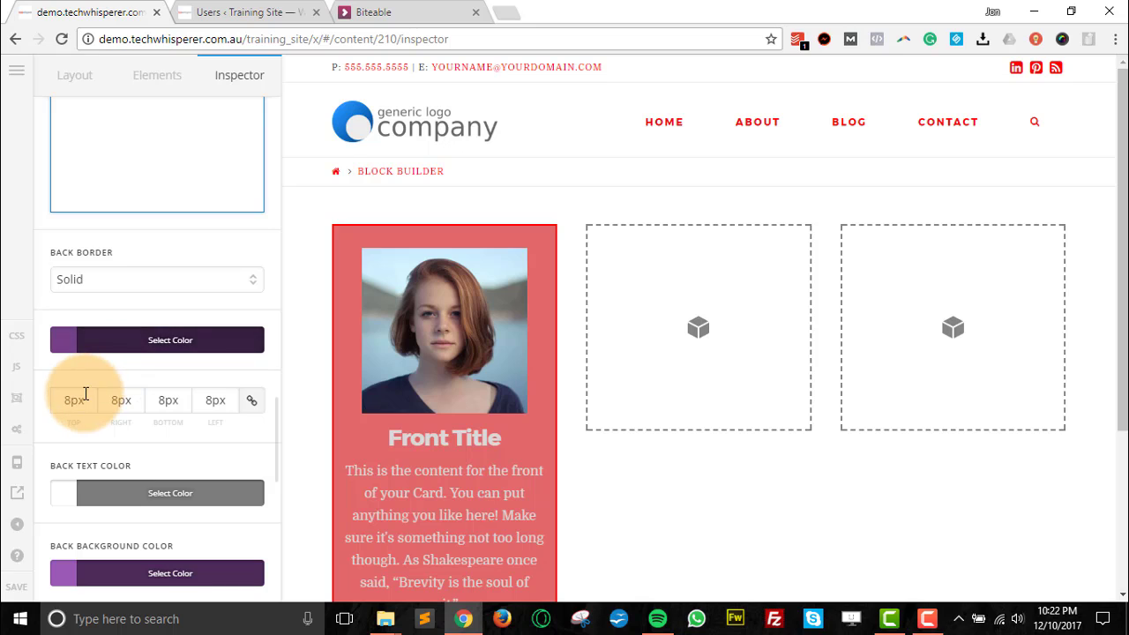
scroll(86, 379, down, 2)
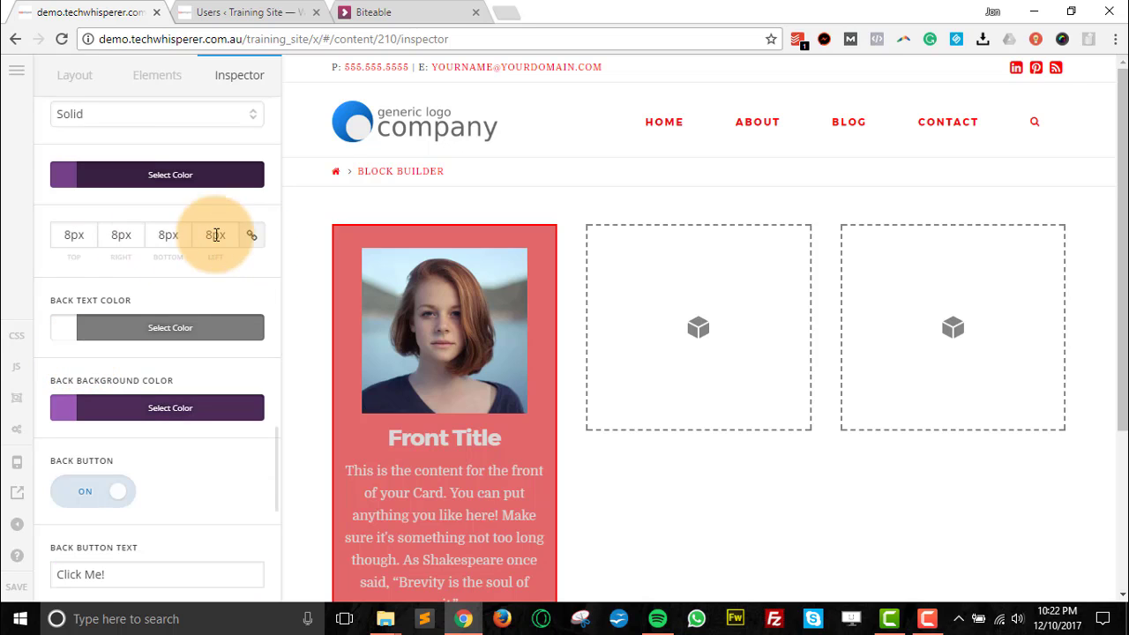
click(162, 235)
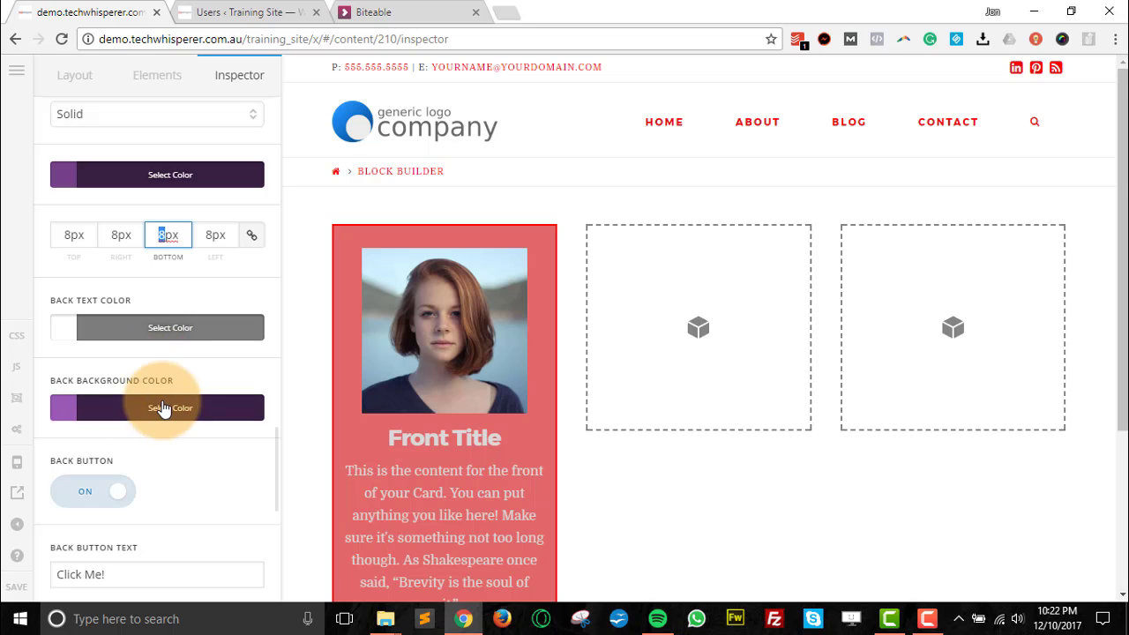
scroll(149, 371, down, 4)
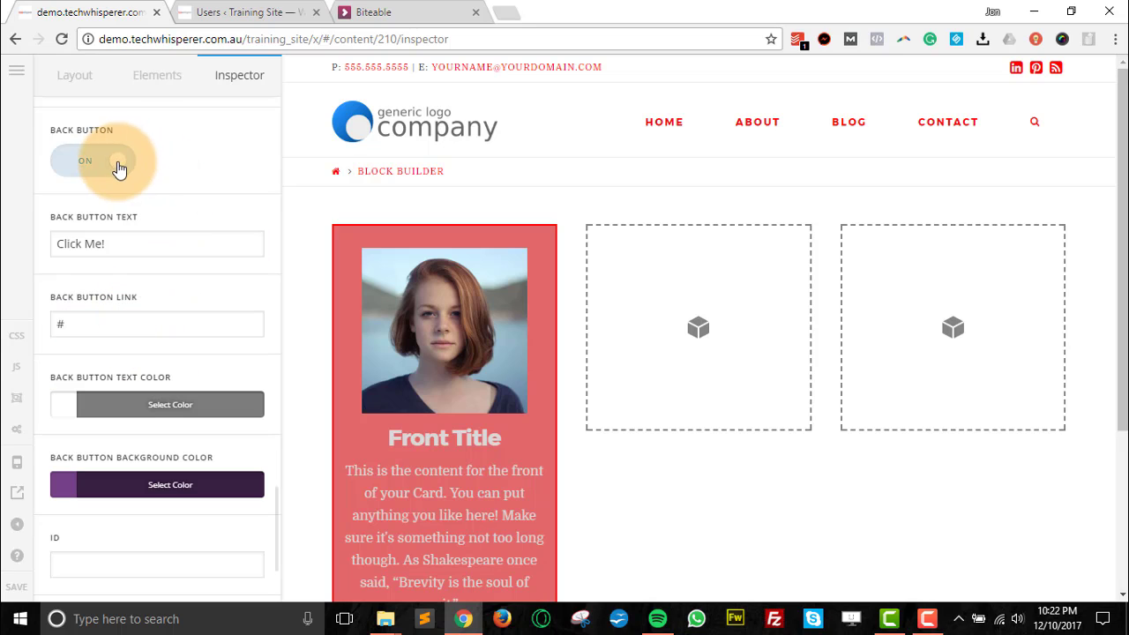
Switch the card's back button off and on again, and preview the back of the card
click(118, 167)
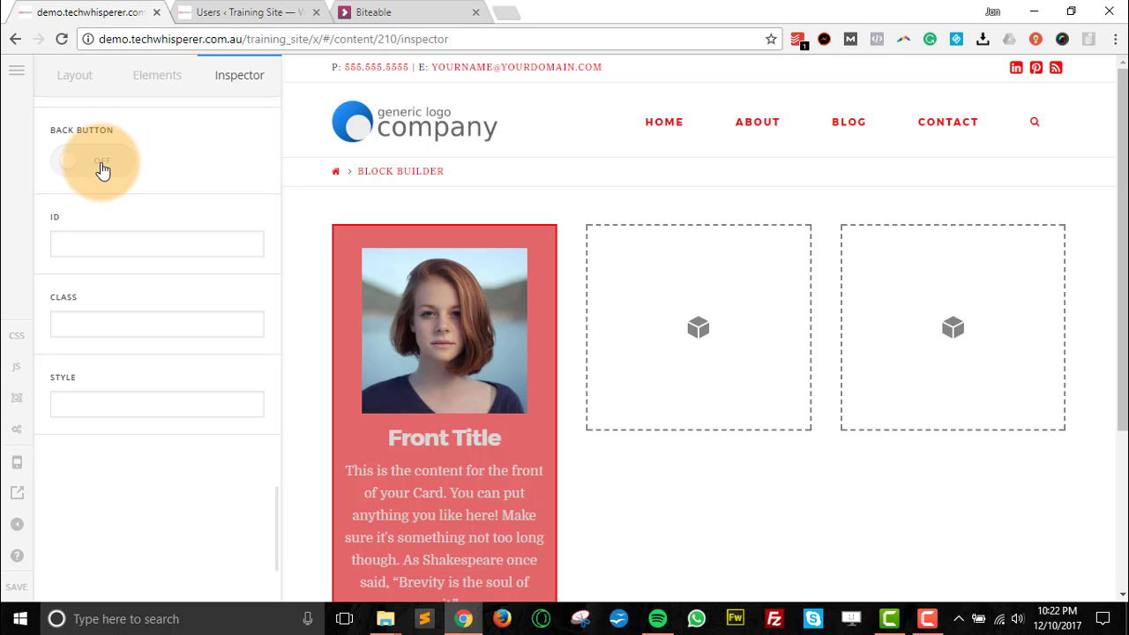
click(102, 170)
mouse_move(361, 345)
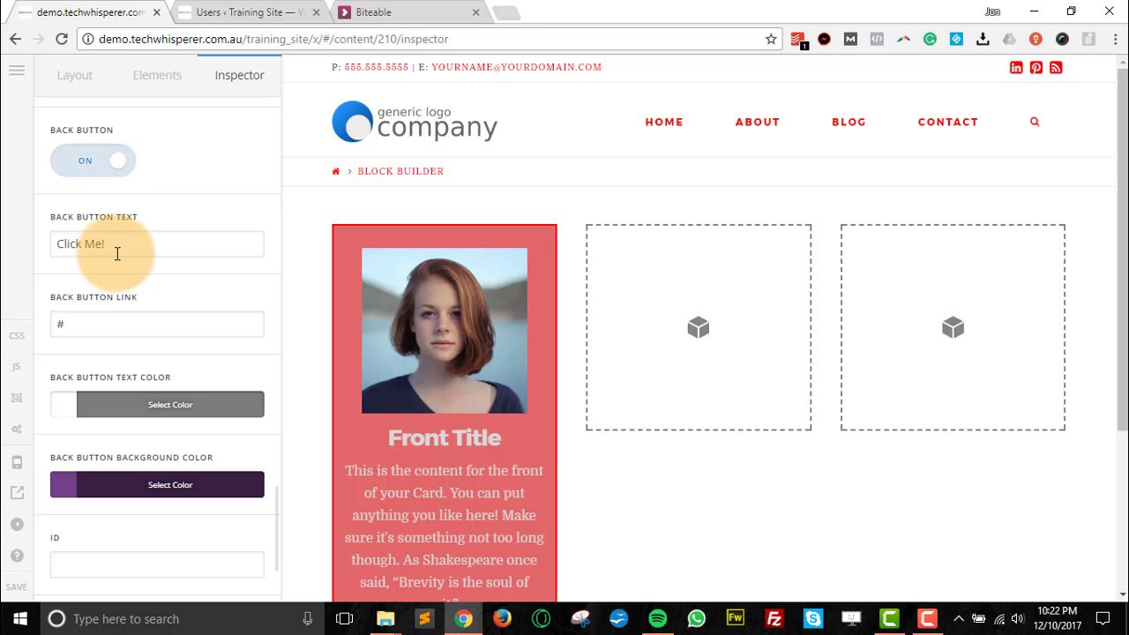
Review the back button's text, link and color settings plus the ID, class and style fields, and preview the card's back
drag(105, 244, 48, 244)
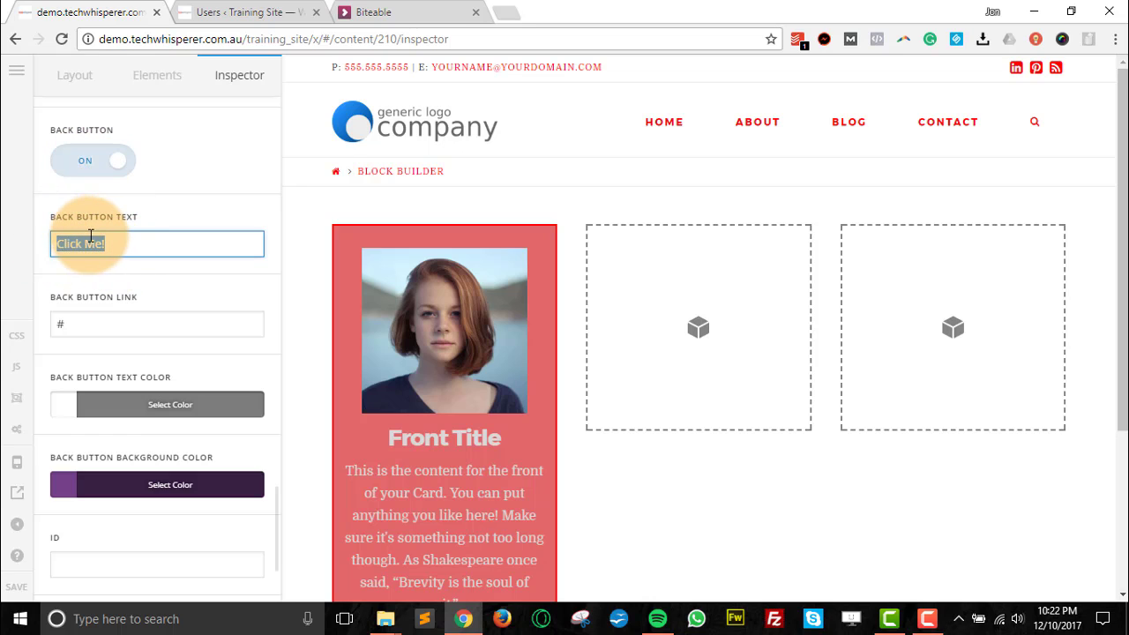
drag(64, 324, 46, 324)
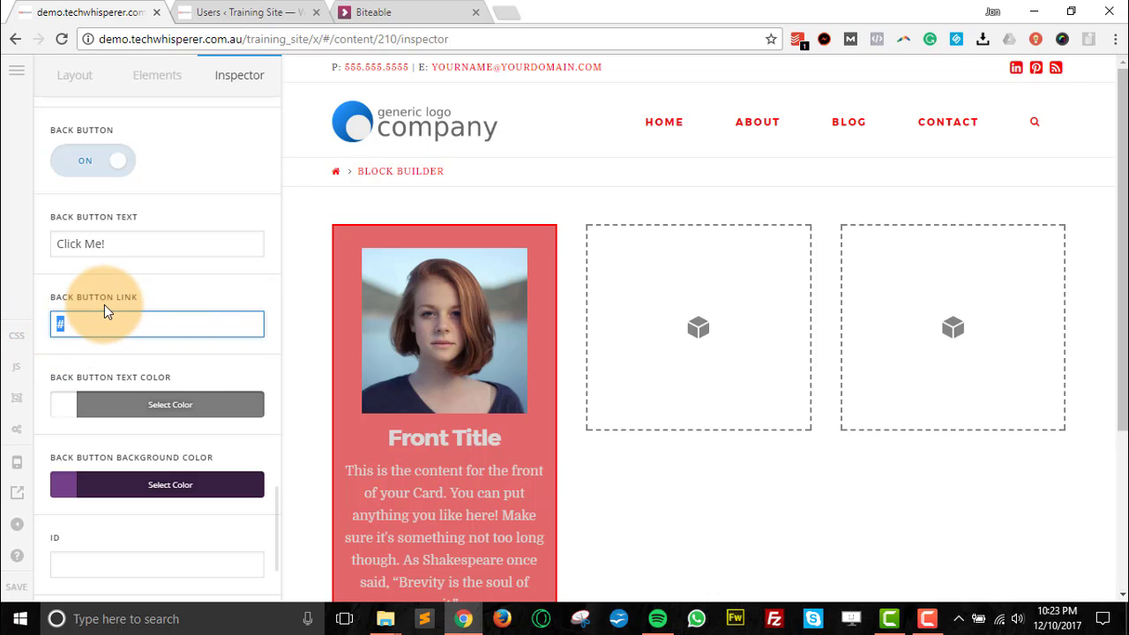
scroll(138, 320, down, 2)
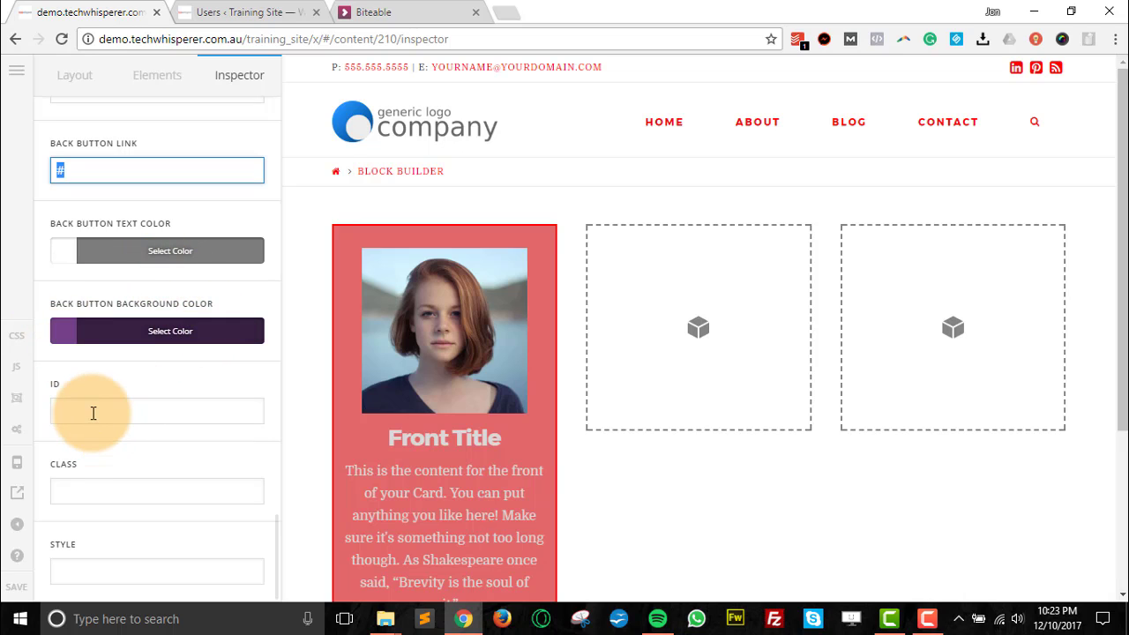
click(80, 574)
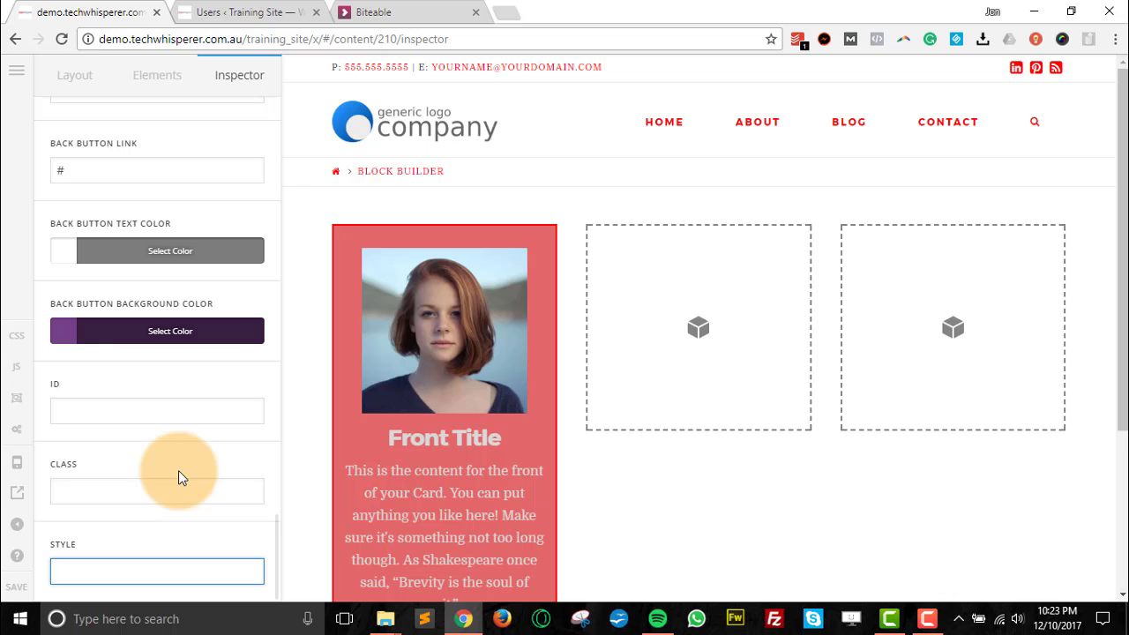
mouse_move(429, 353)
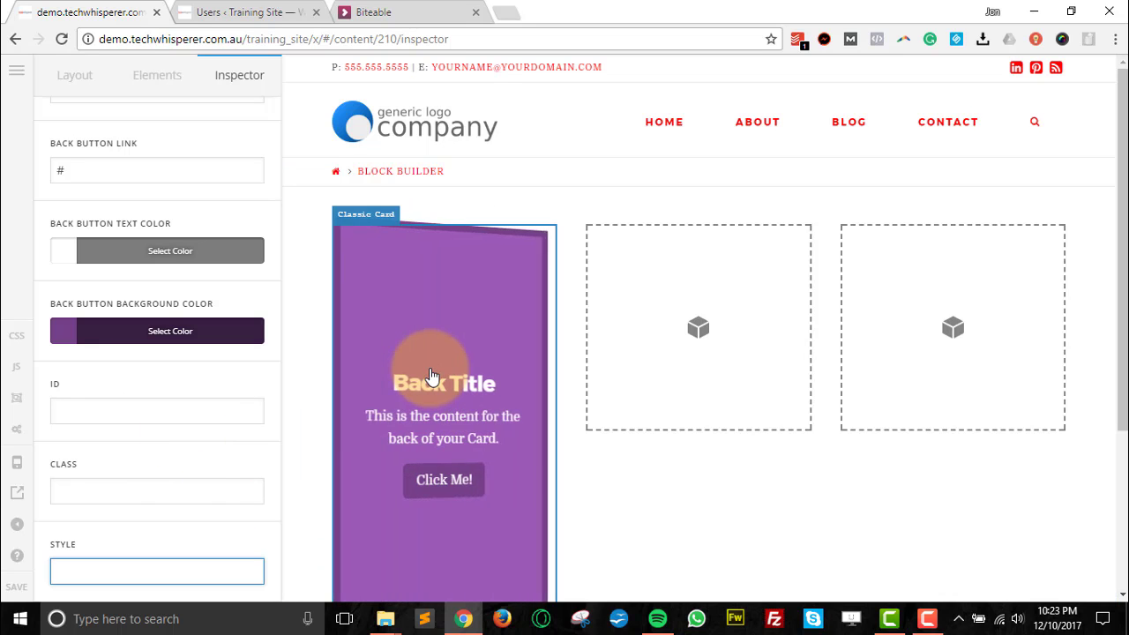